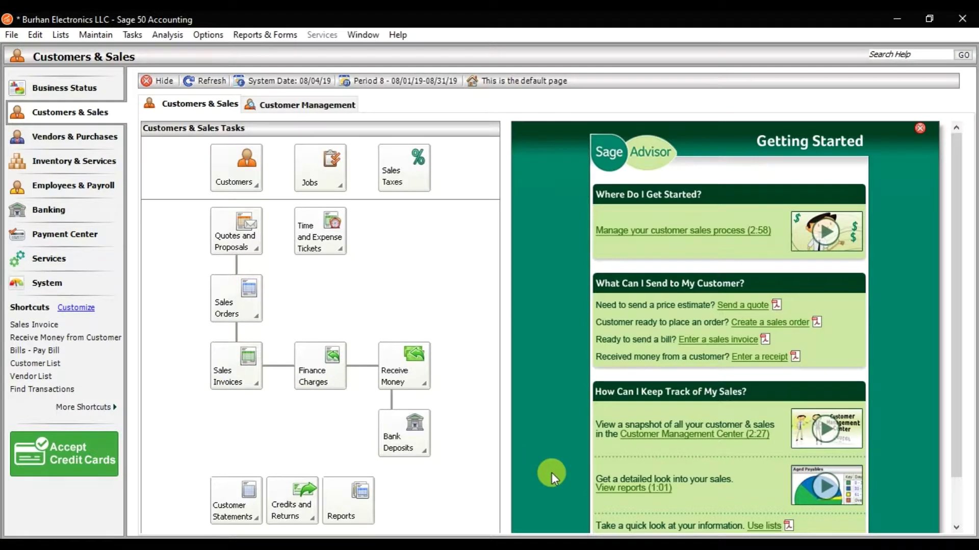
# Highlight 'Chart of Accounts.' in the Lesson 1 topic list of the course outline PDF
pyautogui.hotkey('alt', 'Tab')
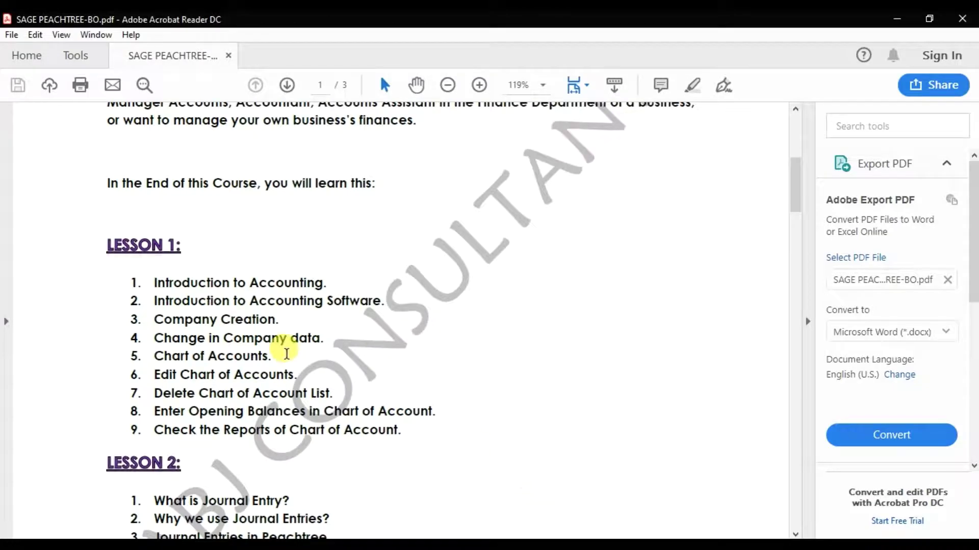
pyautogui.moveTo(156, 355); pyautogui.dragTo(278, 355)
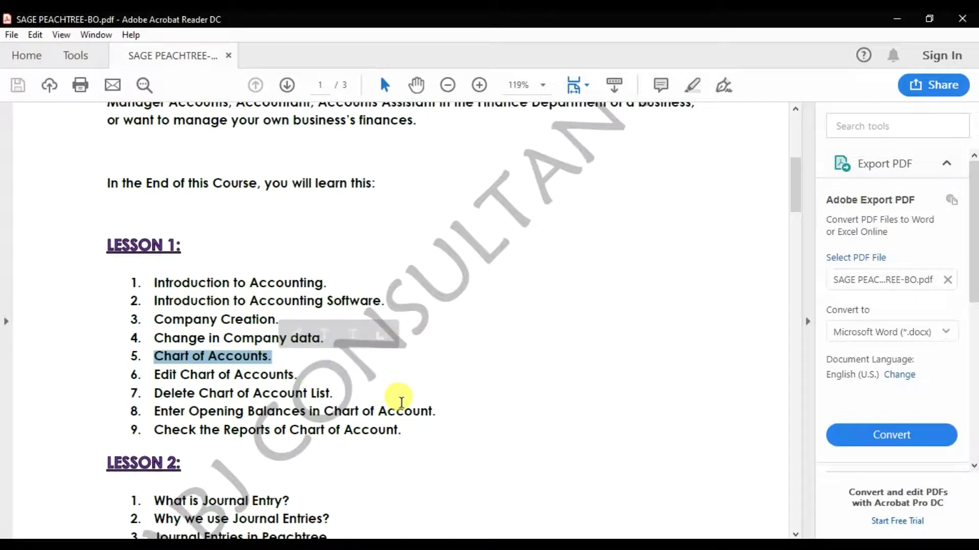
# Open Maintain Chart of Accounts in Sage 50, dismiss the Account ID help, and ready the Account ID field
pyautogui.click(612, 536)
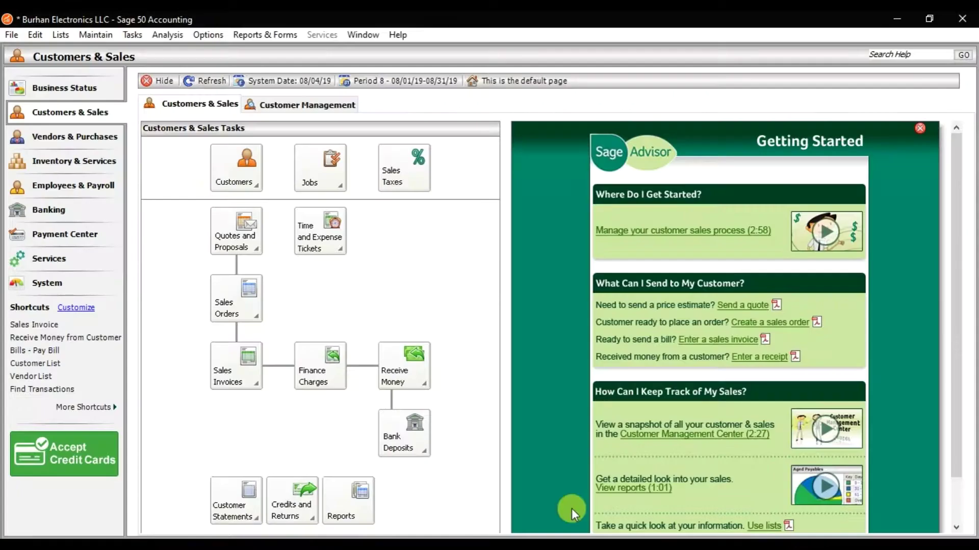
pyautogui.click(96, 35)
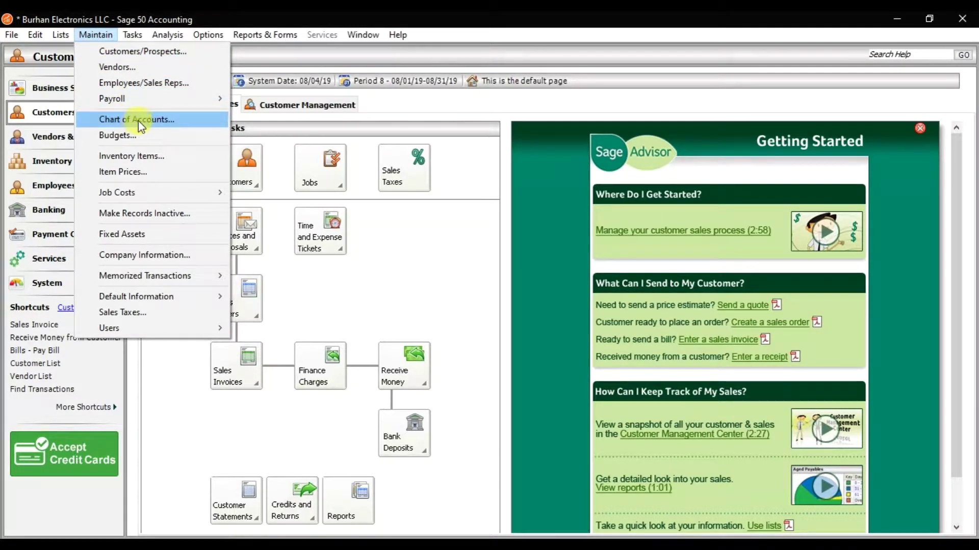
pyautogui.click(178, 121)
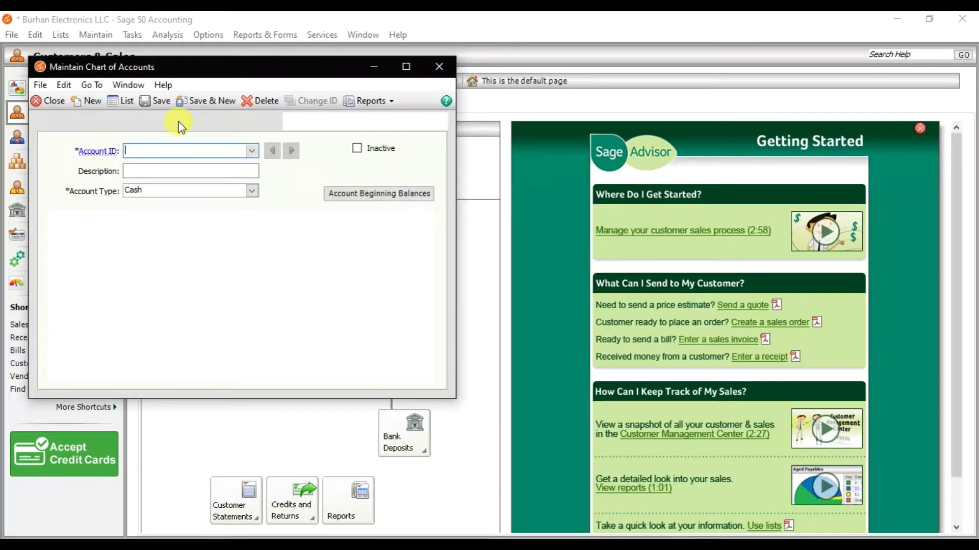
pyautogui.click(446, 101)
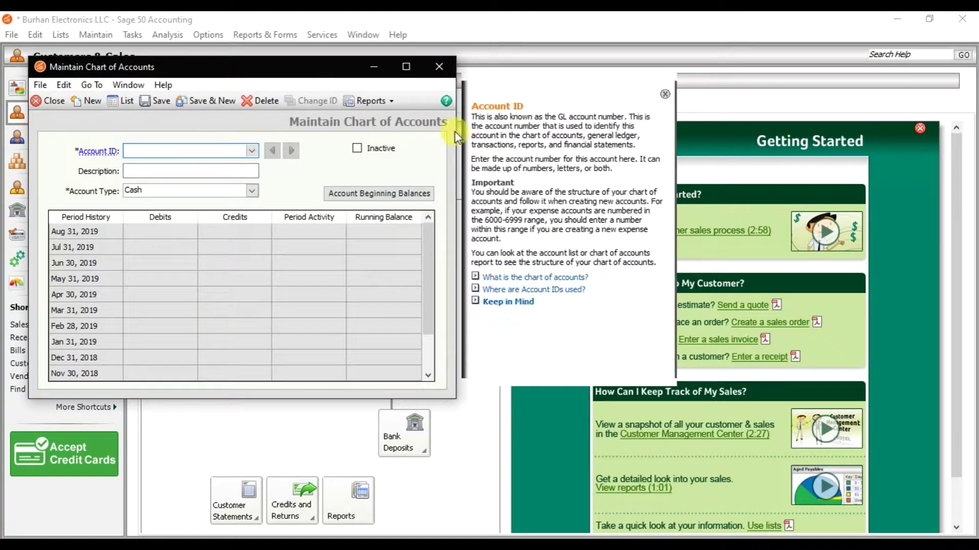
pyautogui.moveTo(328, 75); pyautogui.dragTo(419, 86)
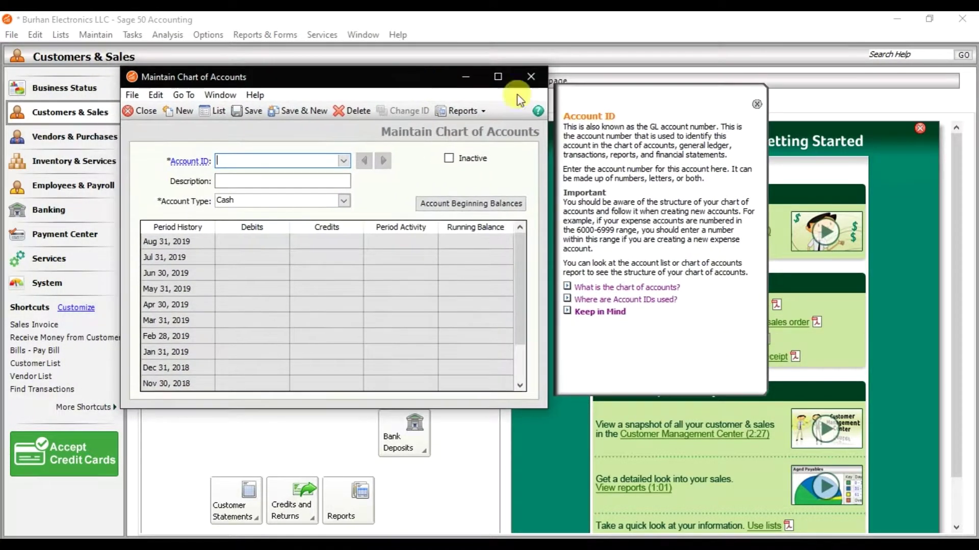
pyautogui.click(757, 104)
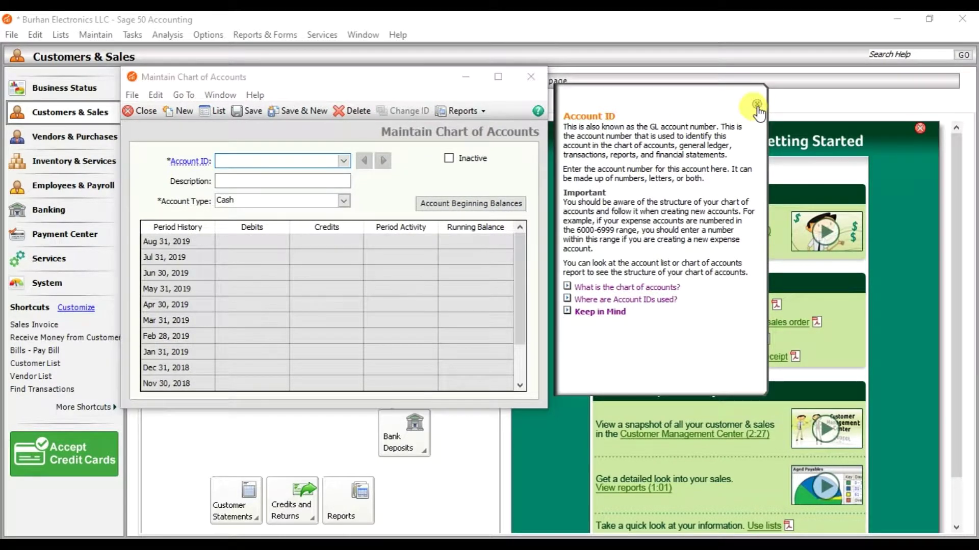
pyautogui.click(298, 162)
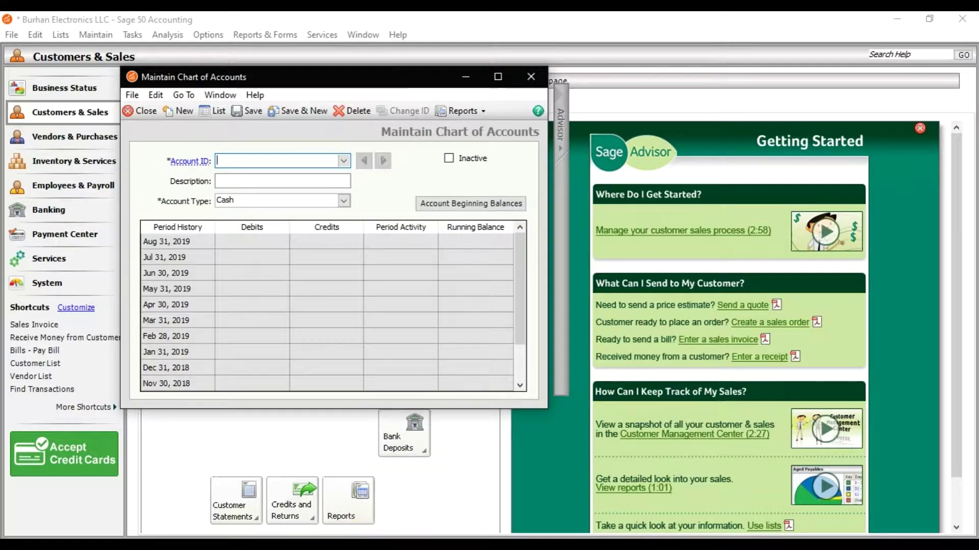
pyautogui.click(356, 538)
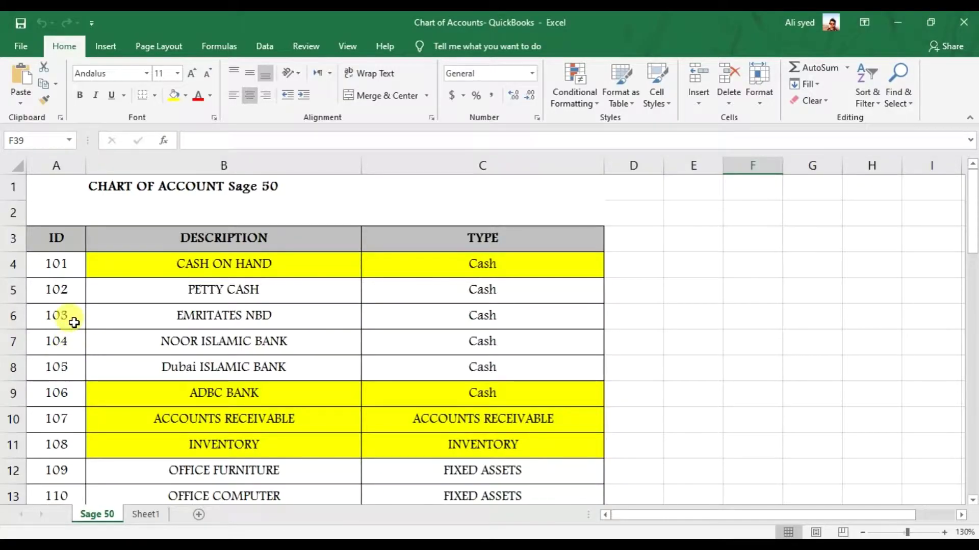
# Review account 101's ID, CASH ON HAND description and Cash type in the Excel list
pyautogui.click(62, 281)
pyautogui.click(64, 274)
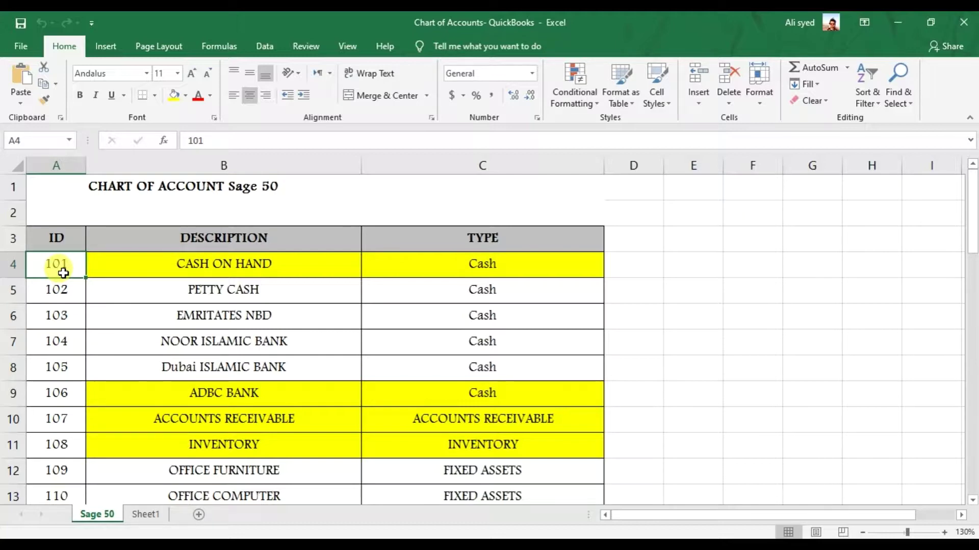
pyautogui.click(126, 272)
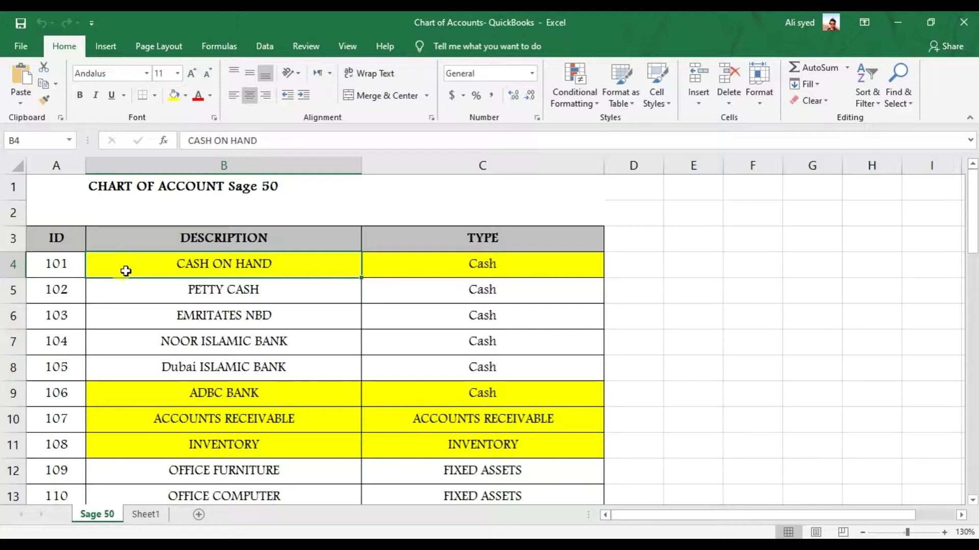
pyautogui.click(453, 268)
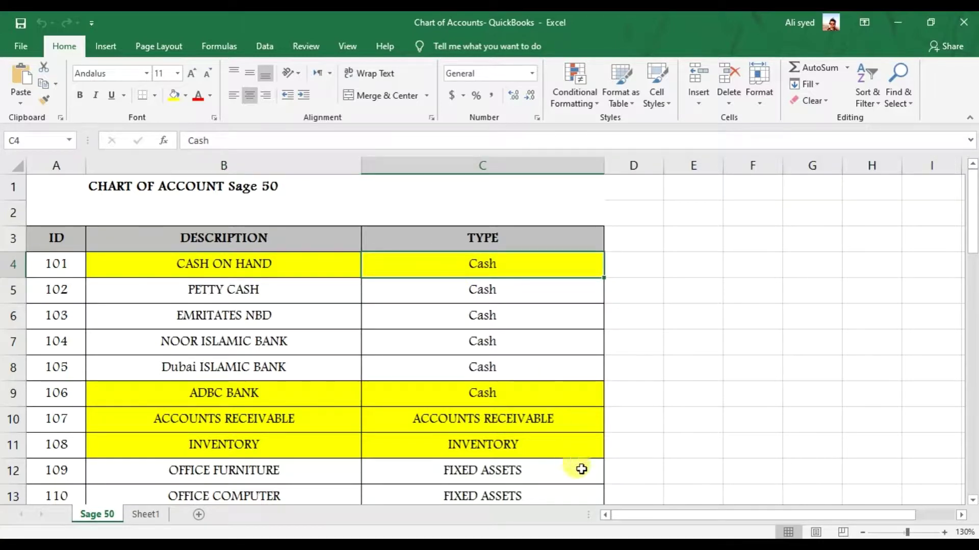
pyautogui.moveTo(623, 544)
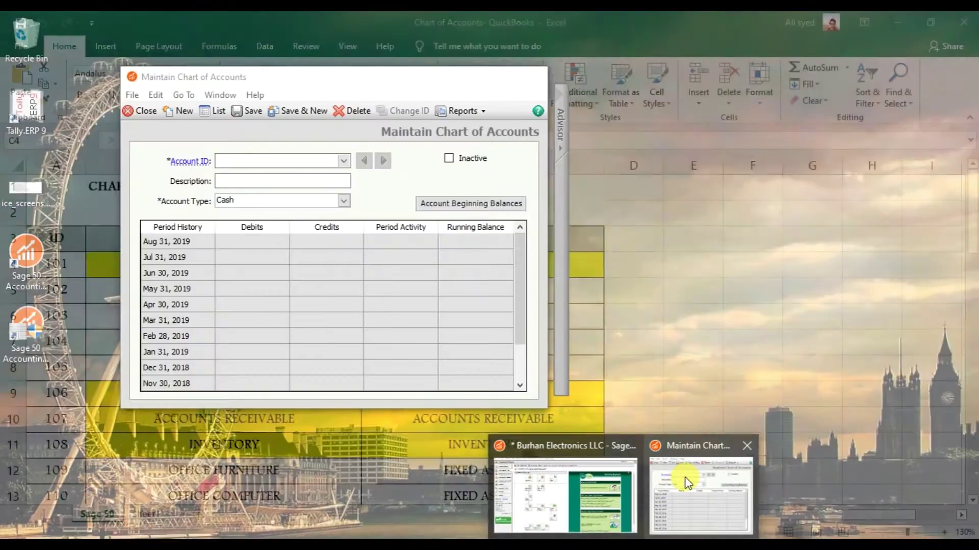
pyautogui.click(678, 482)
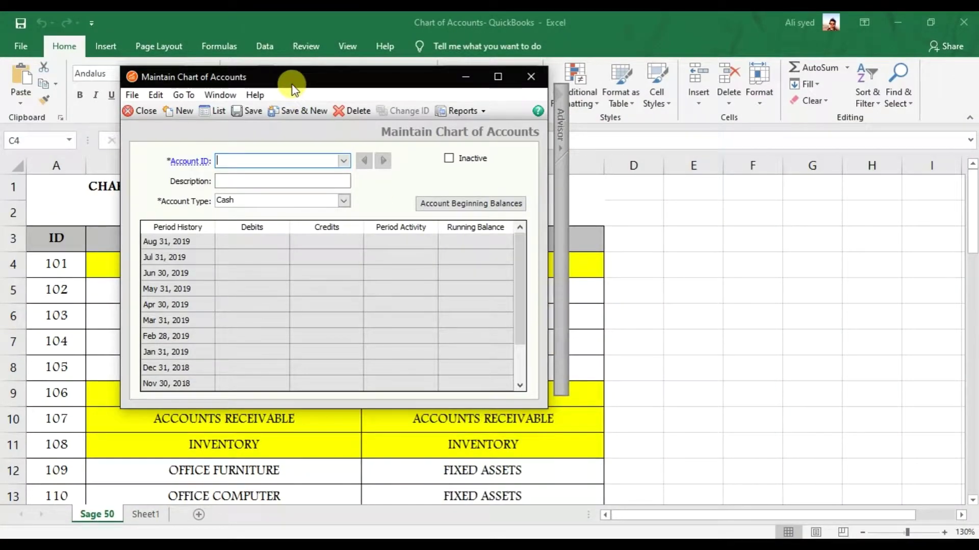
# Enter account ID 101 with the description Cash on Hand
pyautogui.moveTo(294, 83); pyautogui.dragTo(587, 170)
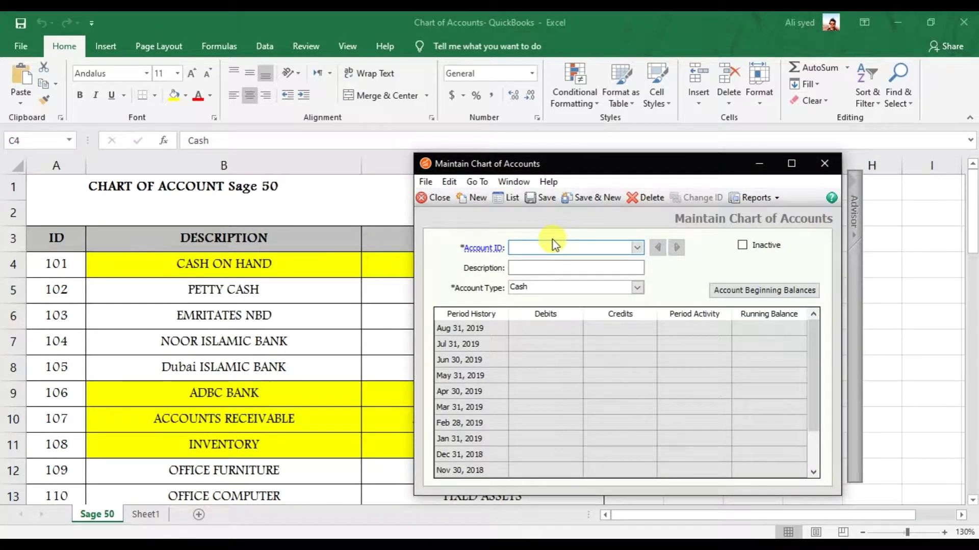
pyautogui.write('101')
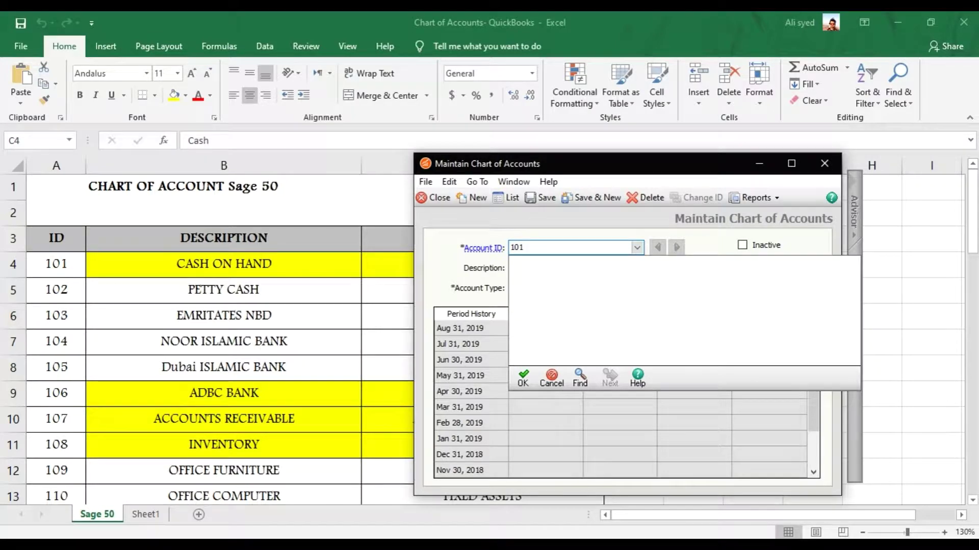
pyautogui.press('Tab')
pyautogui.write('Cash')
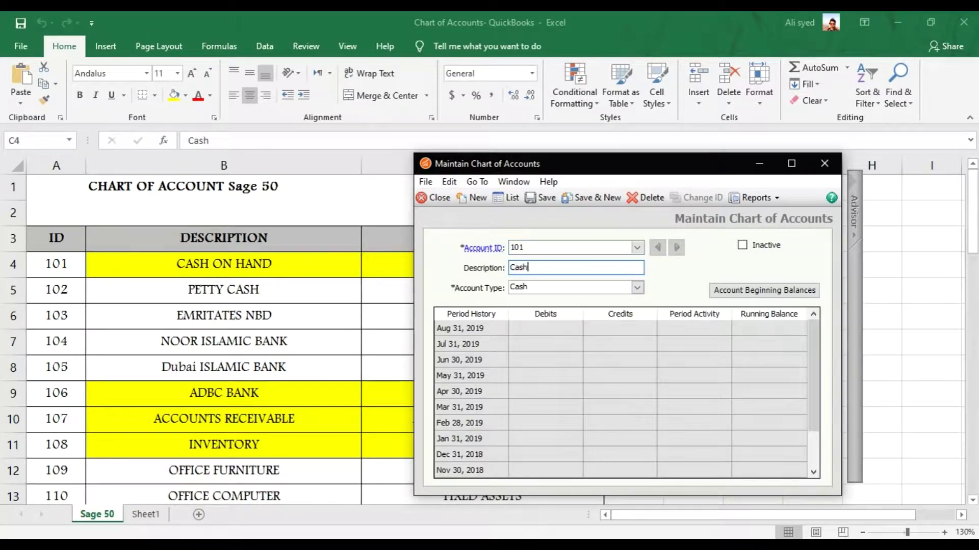
pyautogui.write(' on Hand')
pyautogui.press('Tab')
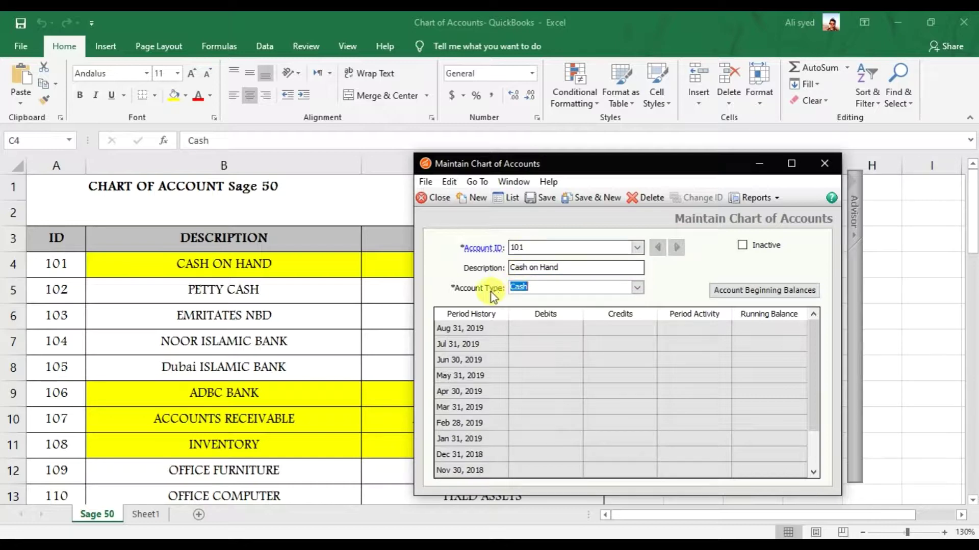
# Keep Cash as the account type and save account 101
pyautogui.click(637, 290)
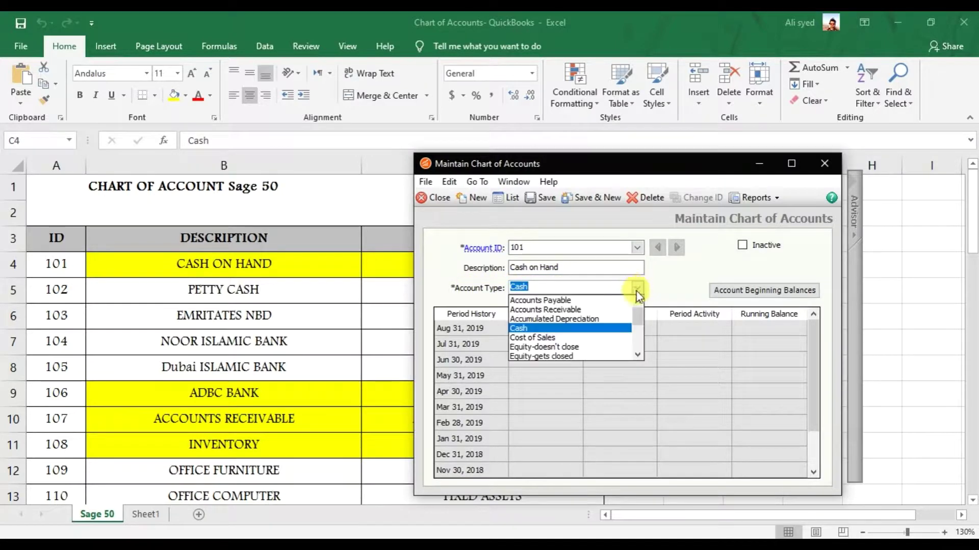
pyautogui.click(638, 338)
pyautogui.click(638, 341)
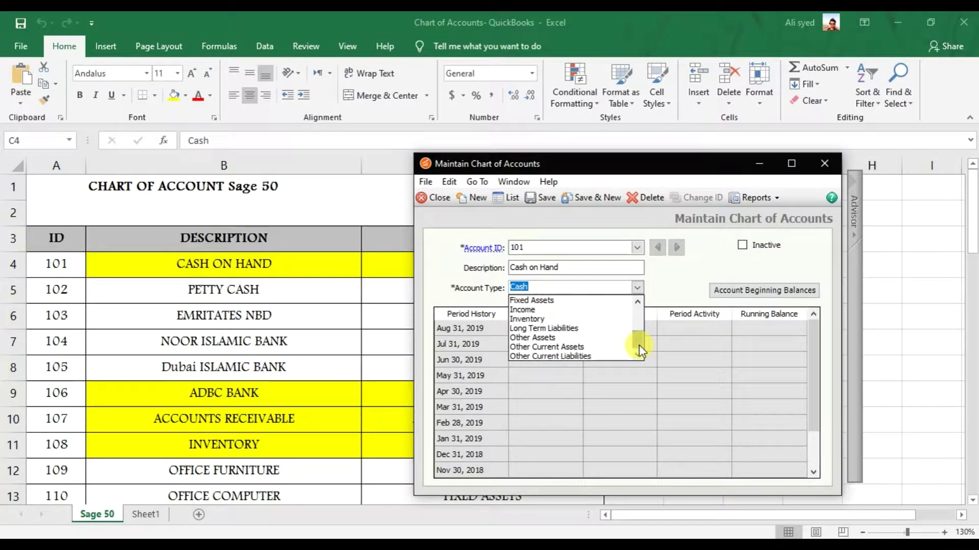
pyautogui.click(638, 314)
pyautogui.click(638, 314)
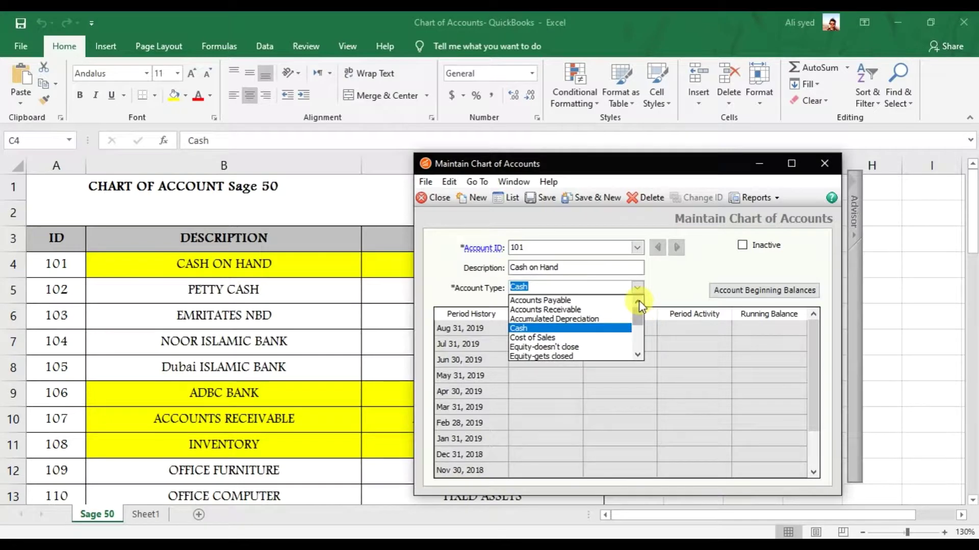
pyautogui.click(638, 288)
pyautogui.click(619, 267)
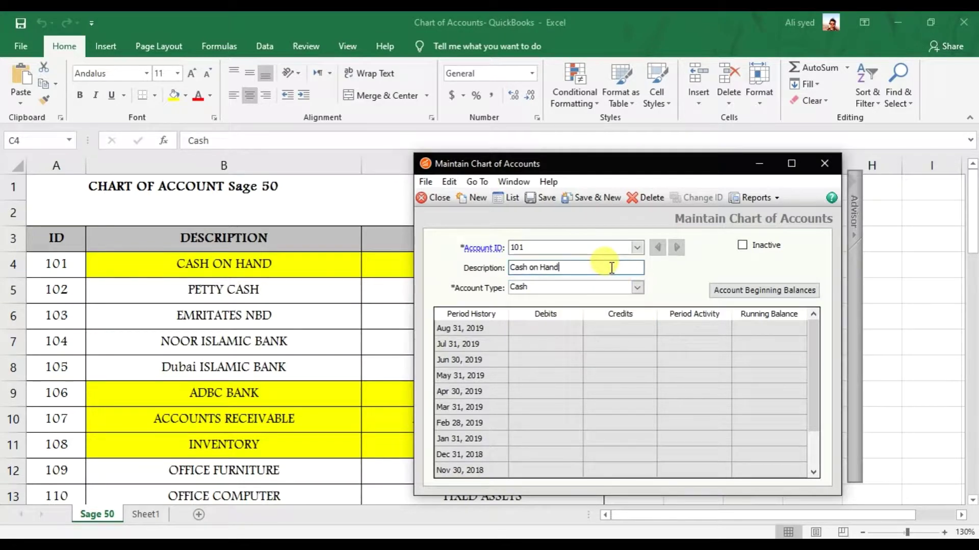
pyautogui.click(565, 287)
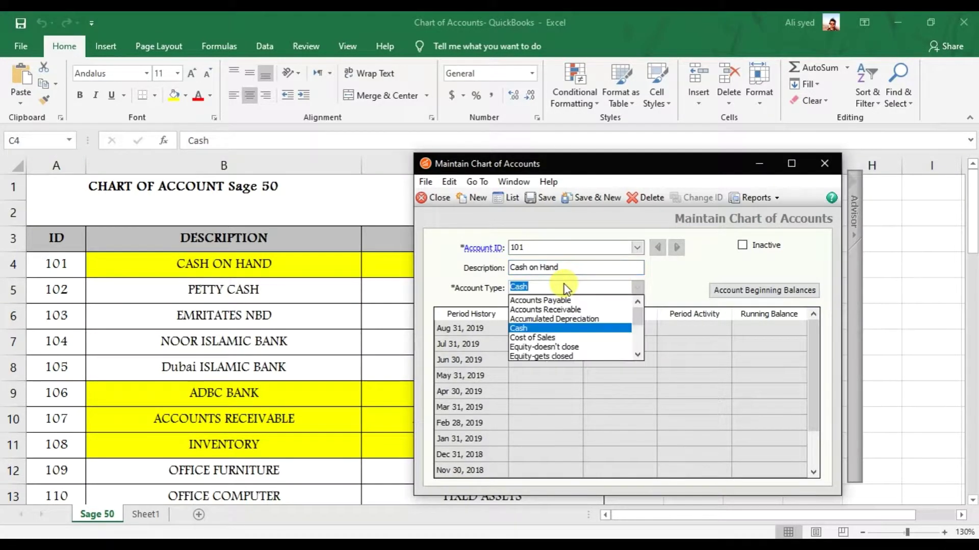
pyautogui.click(567, 218)
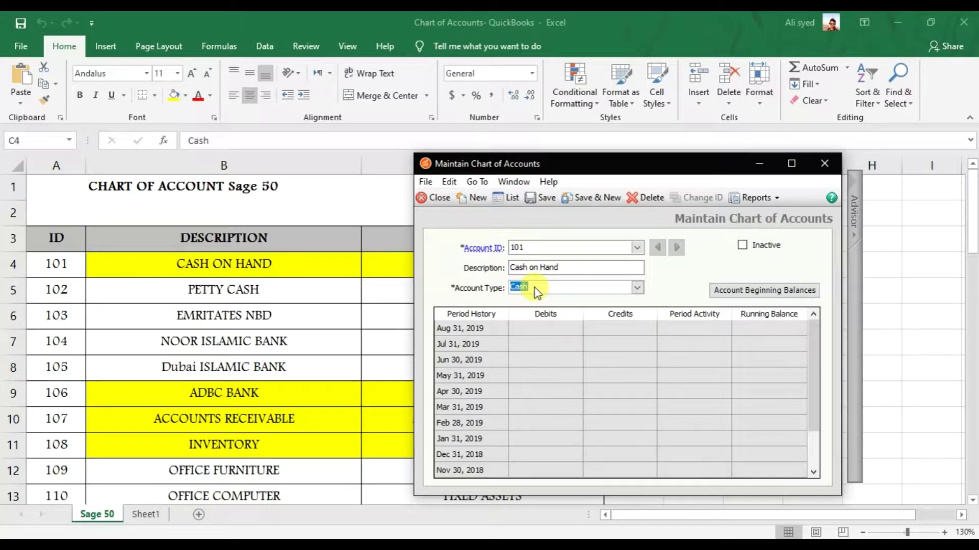
pyautogui.hotkey('alt', 's')
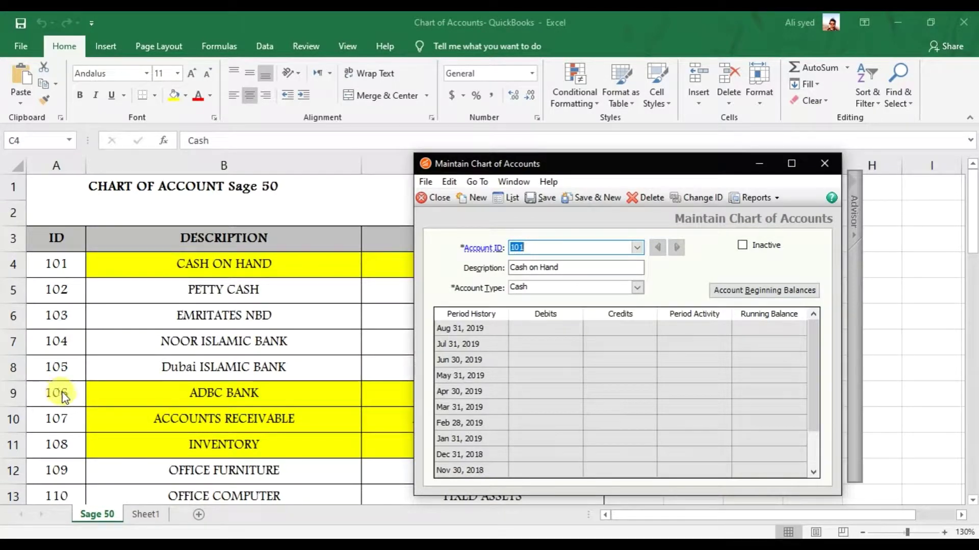
# Save account 106, Dubai Islamic Bank, with account type Cash
pyautogui.write('1')
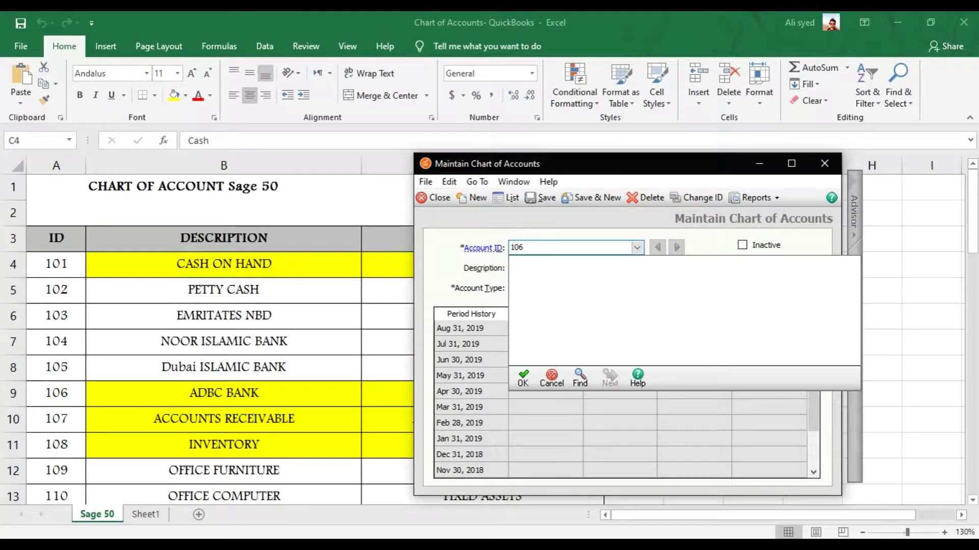
pyautogui.press('Tab')
pyautogui.write('D')
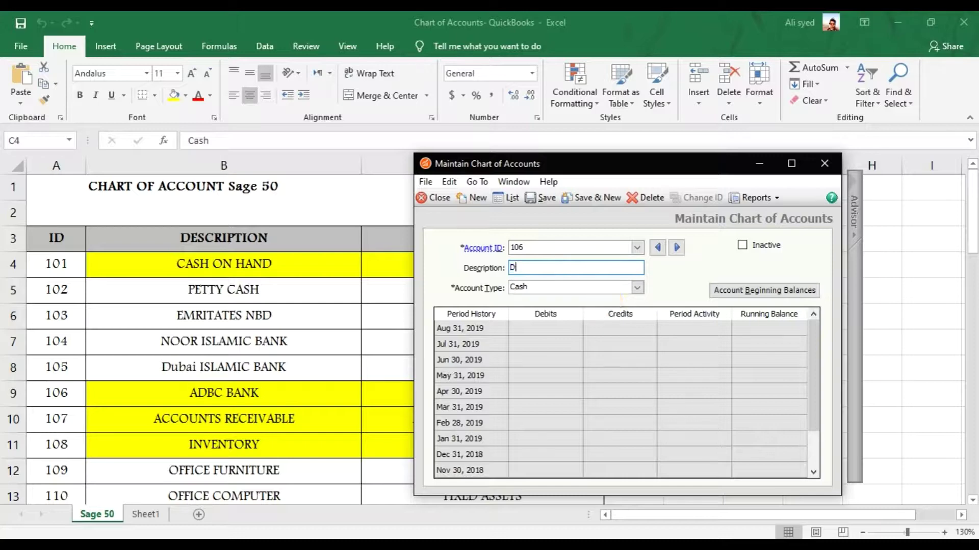
pyautogui.write('ubai Islamic Bank')
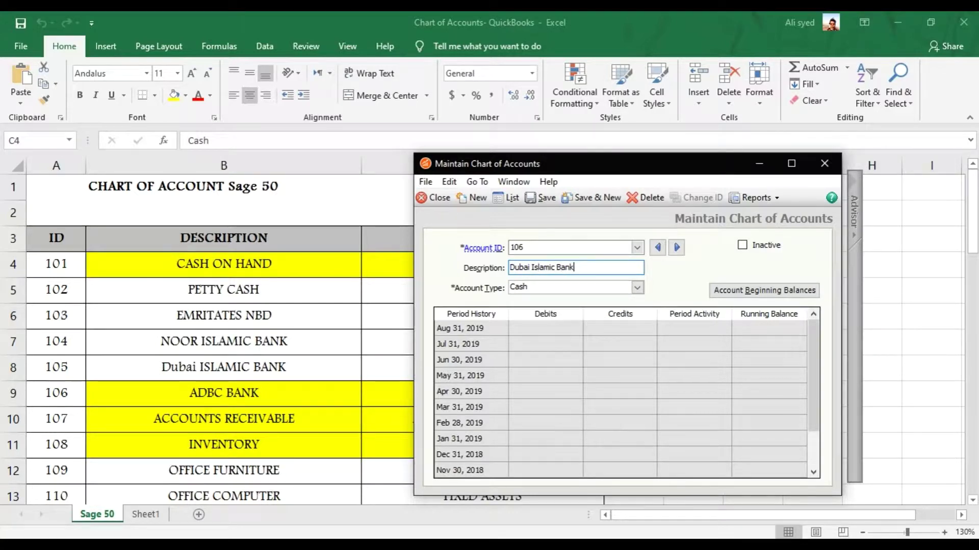
pyautogui.press('Tab')
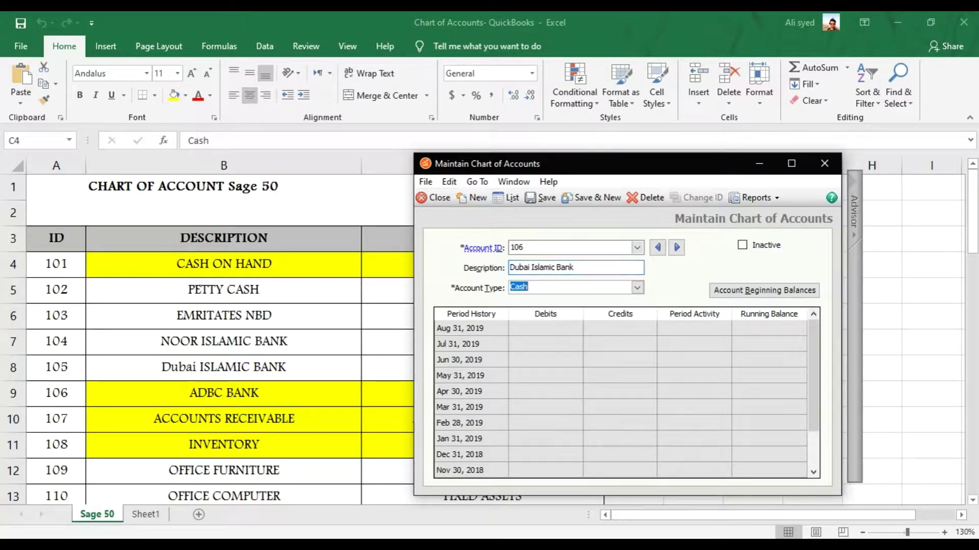
pyautogui.click(636, 289)
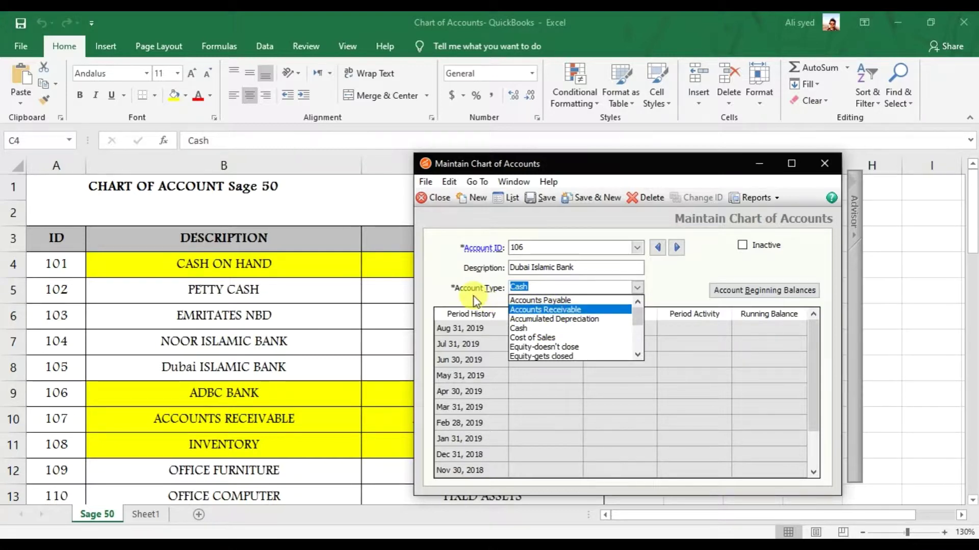
pyautogui.click(522, 329)
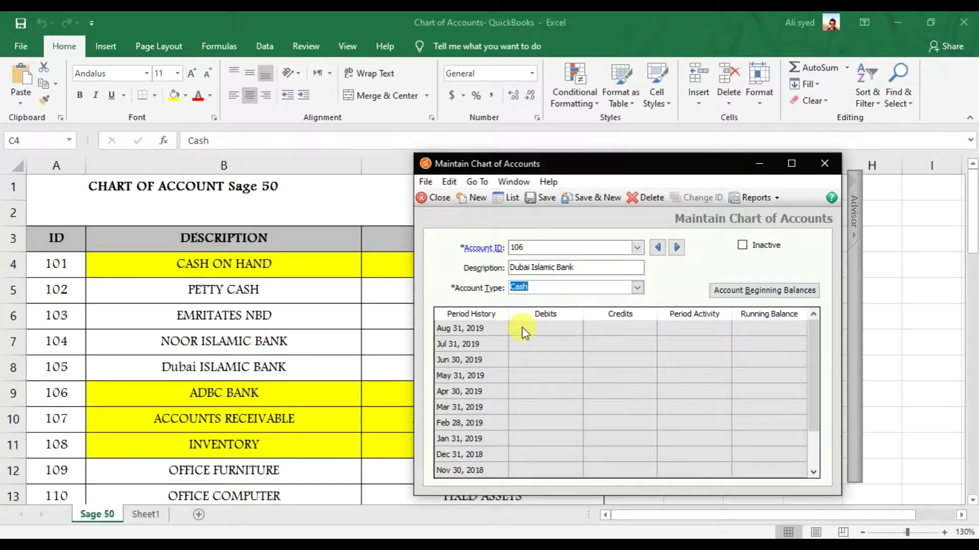
pyautogui.hotkey('alt', 's')
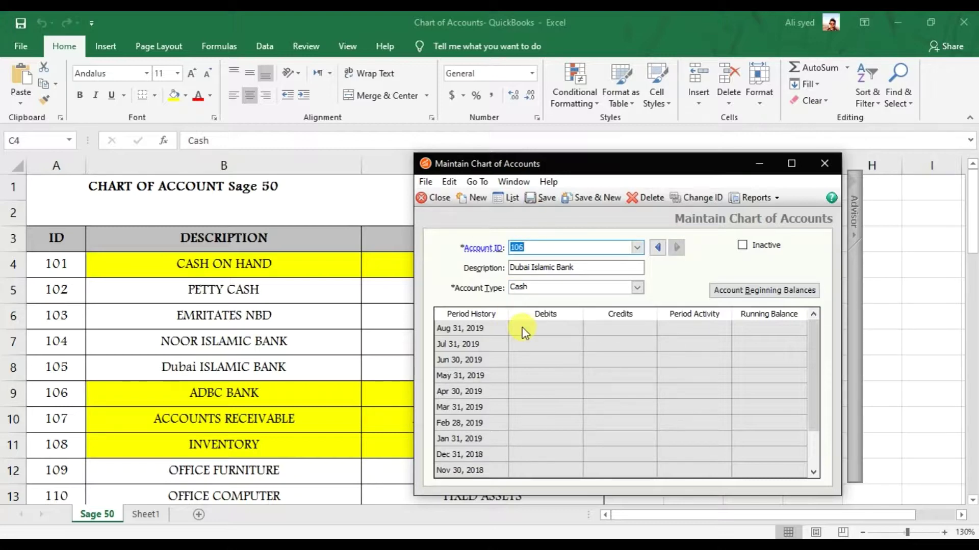
# Save account 107, Accounts Receivable, with account type Accounts Receivable
pyautogui.write('107')
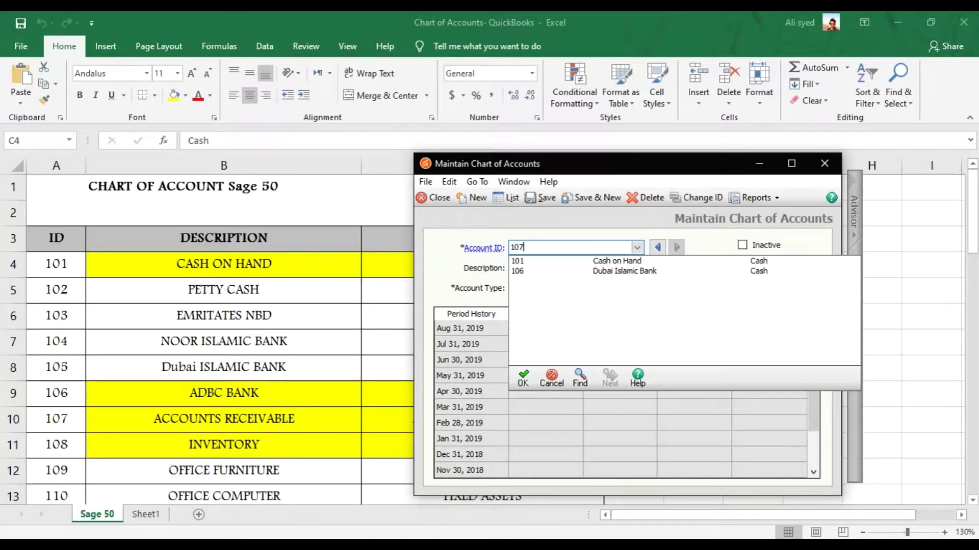
pyautogui.press('Tab')
pyautogui.write('Acc')
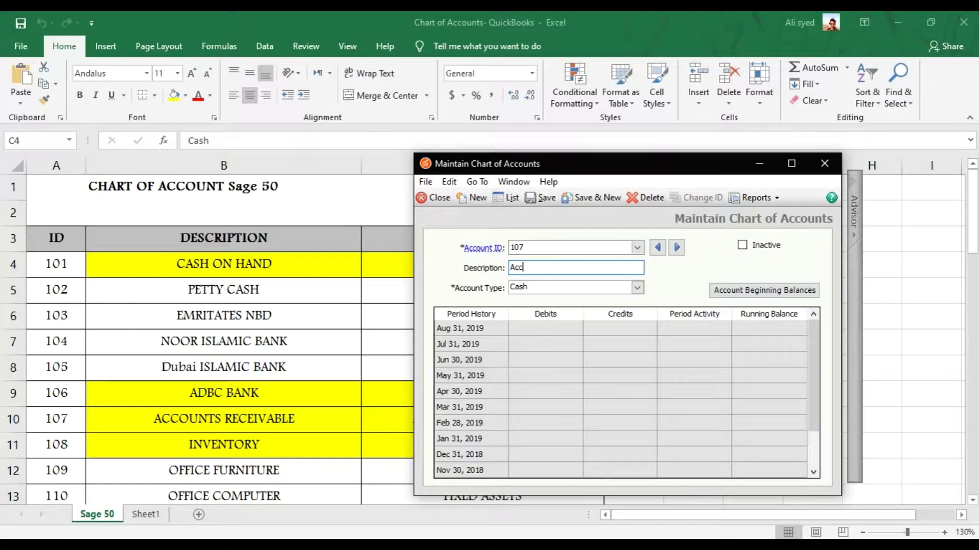
pyautogui.write('ounts Reve')
pyautogui.press('BackSpace')
pyautogui.press('BackSpace')
pyautogui.write('cevia')
pyautogui.click(636, 287)
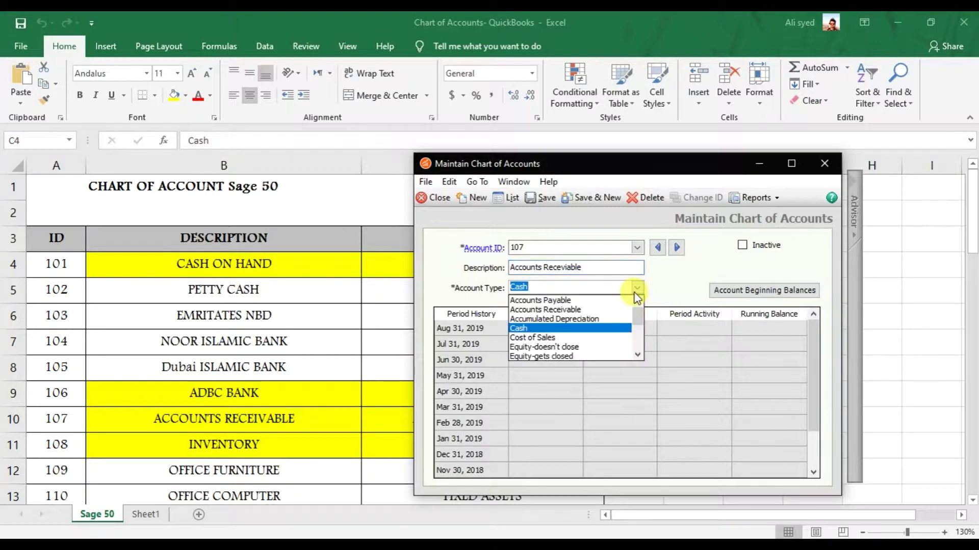
pyautogui.click(589, 309)
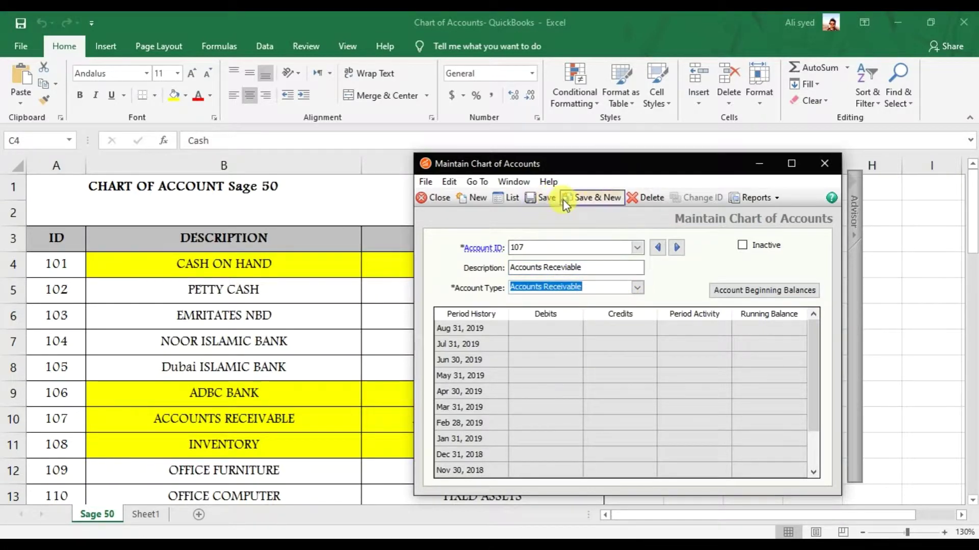
pyautogui.click(542, 199)
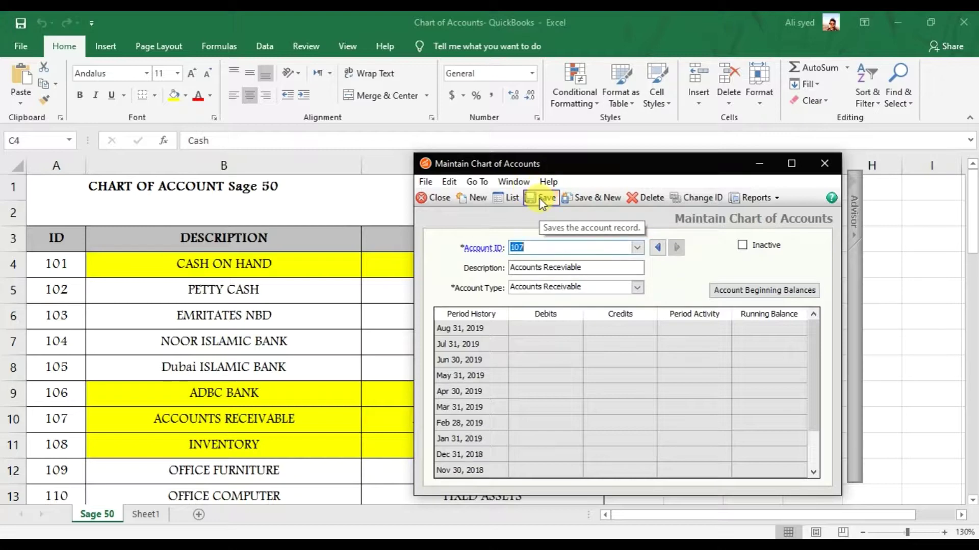
# Save account 108, Inventory, with account type Inventory
pyautogui.write('108')
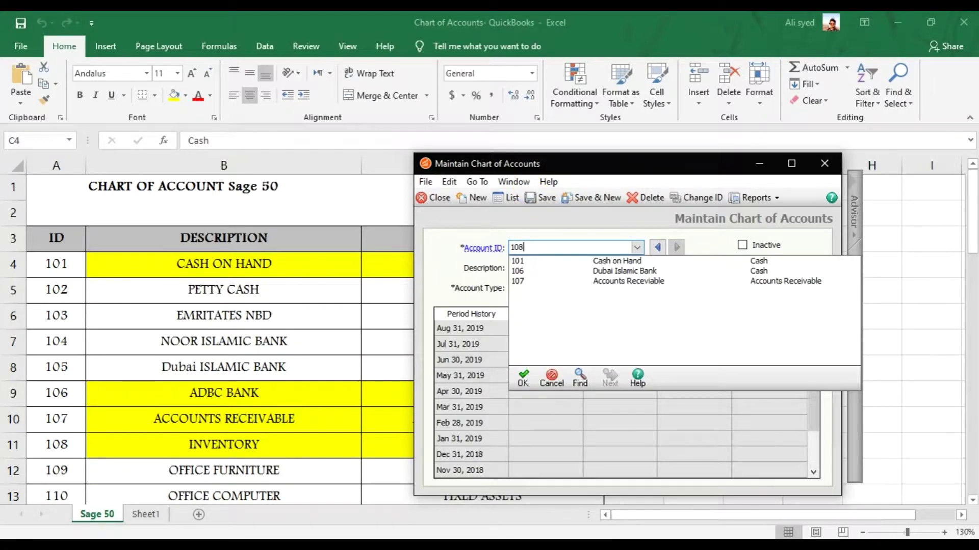
pyautogui.press('Tab')
pyautogui.write('In')
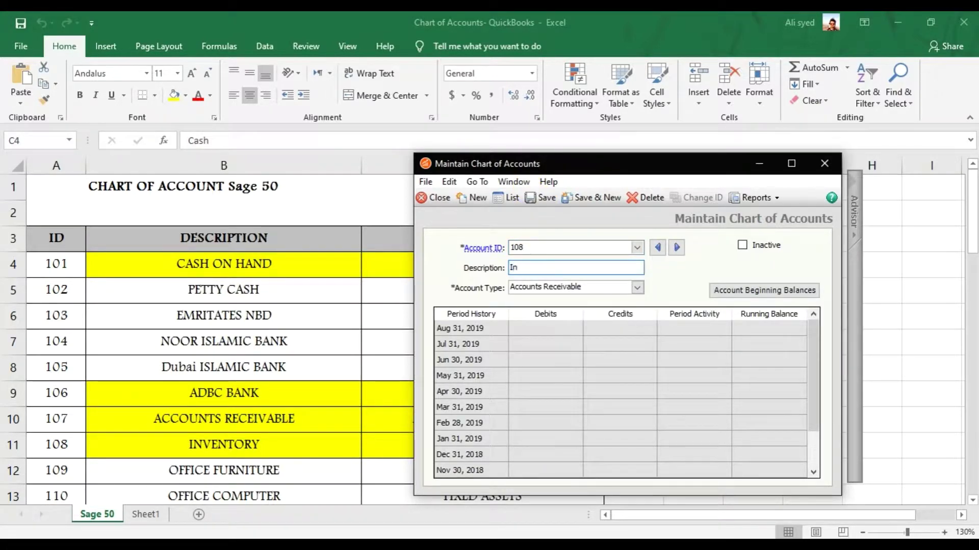
pyautogui.write('ventory')
pyautogui.click(637, 288)
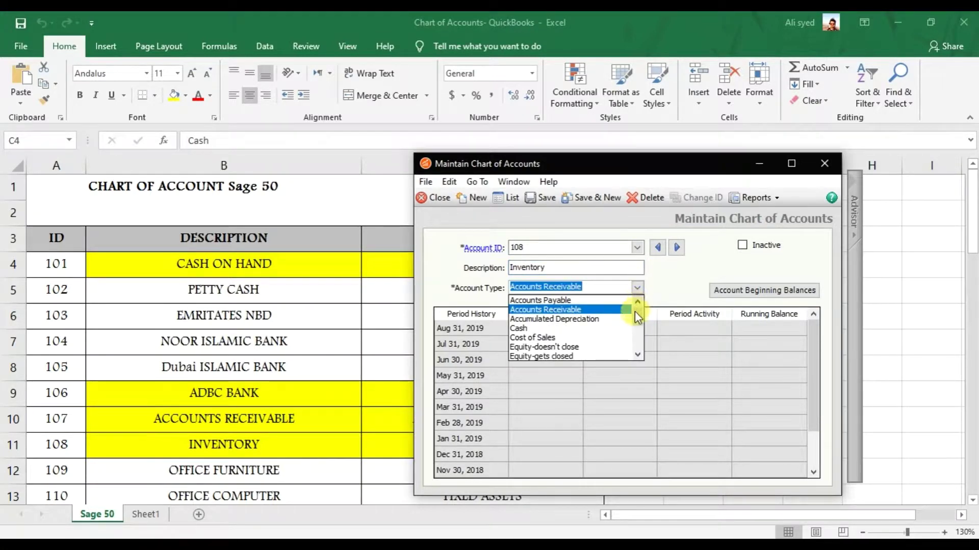
pyautogui.moveTo(635, 311); pyautogui.dragTo(636, 328)
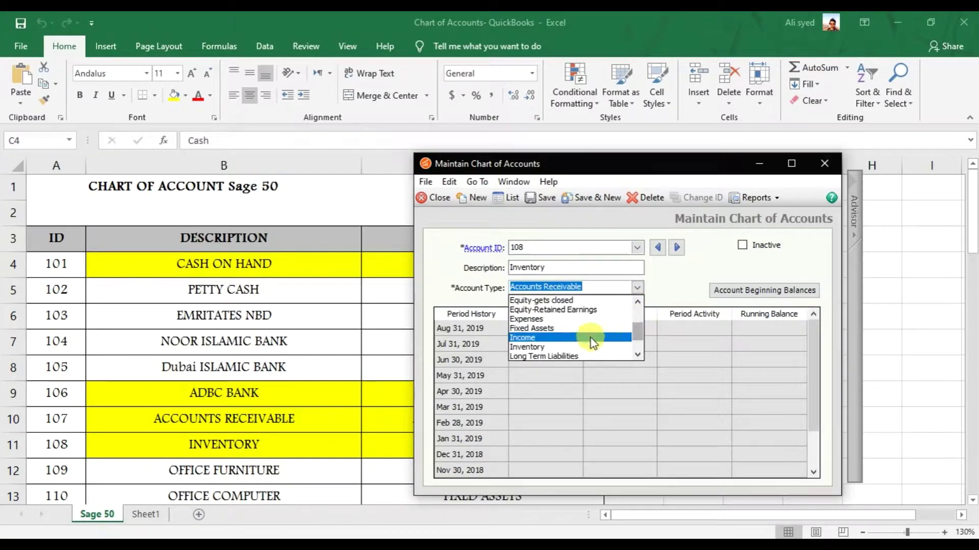
pyautogui.click(574, 347)
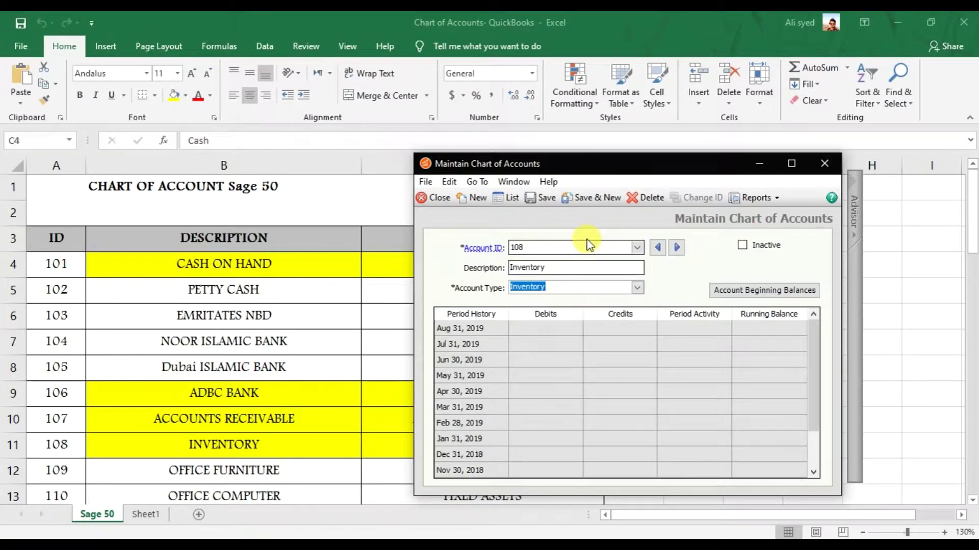
pyautogui.click(540, 198)
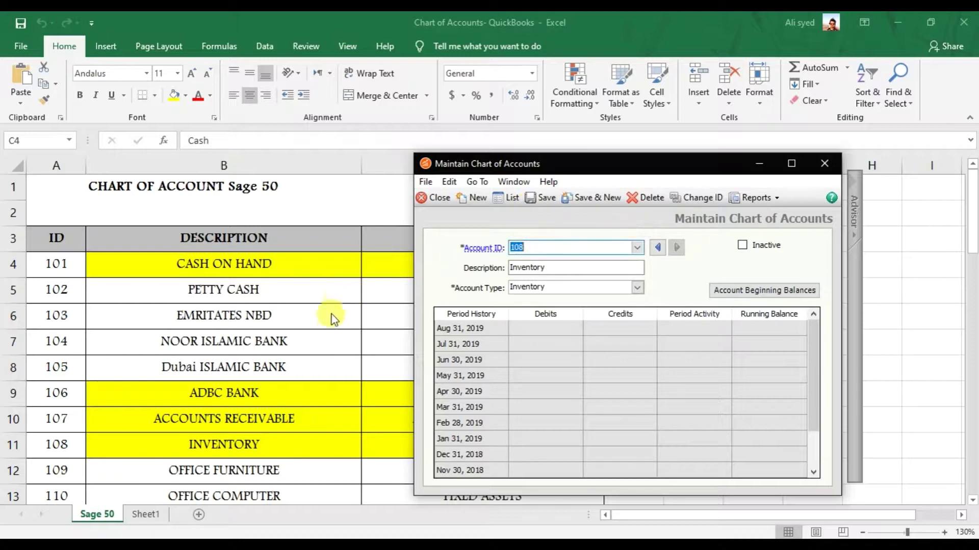
pyautogui.hotkey('alt', 'Tab')
# Save account 112, Building Account, with account type Fixed Assets
pyautogui.scroll(-3, 326, 330)
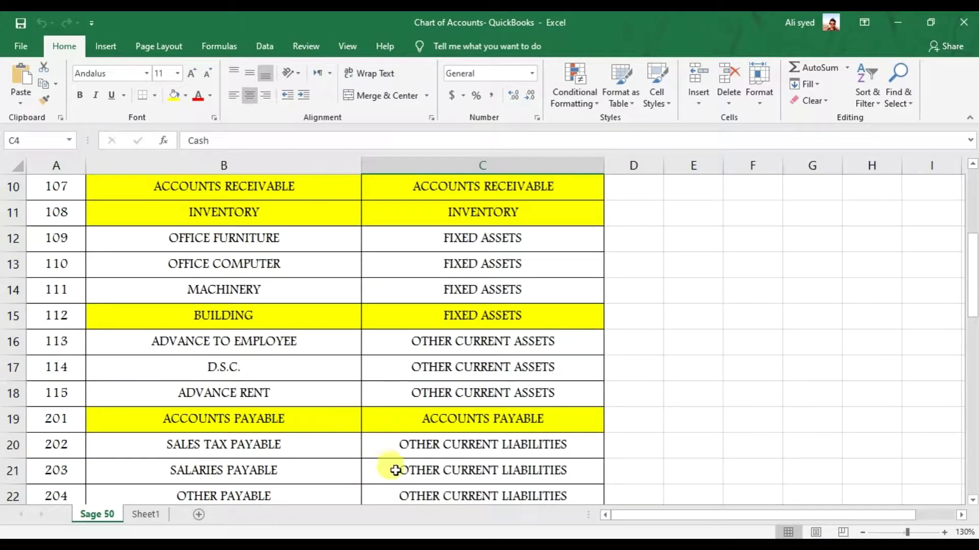
pyautogui.moveTo(566, 536)
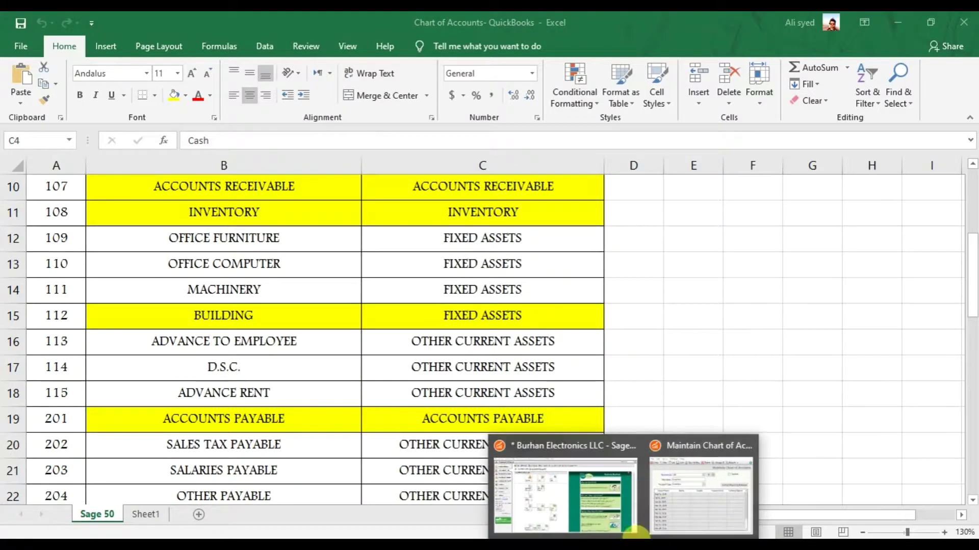
pyautogui.click(671, 508)
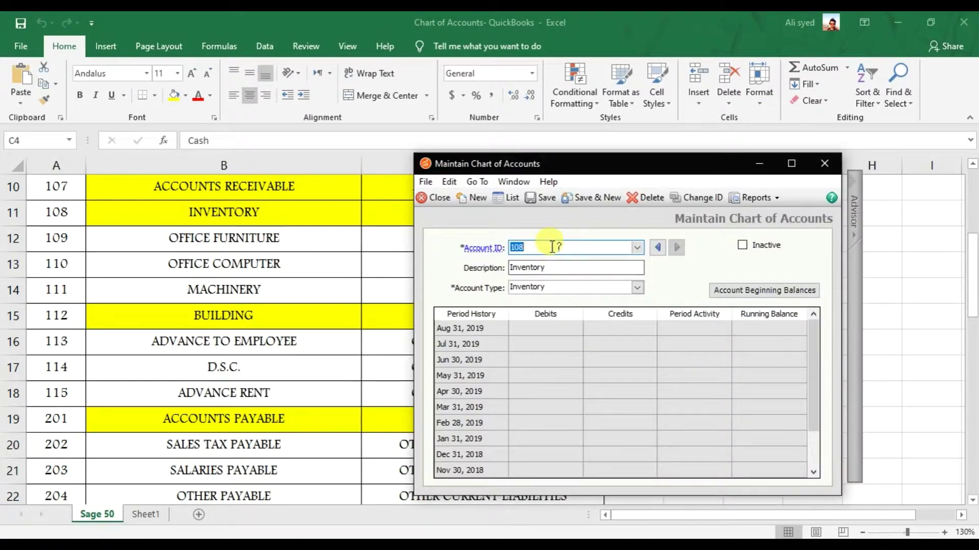
pyautogui.write('112')
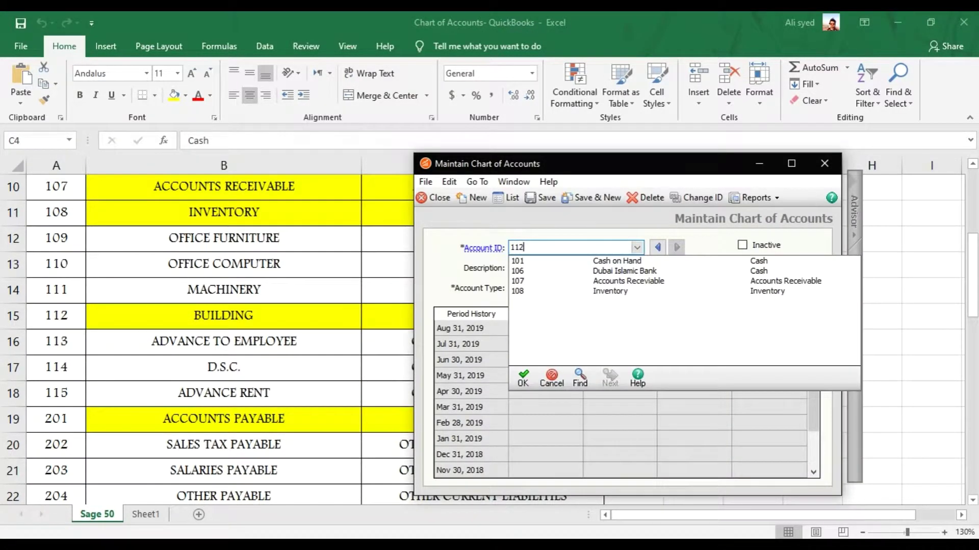
pyautogui.press('Tab')
pyautogui.write('Bui')
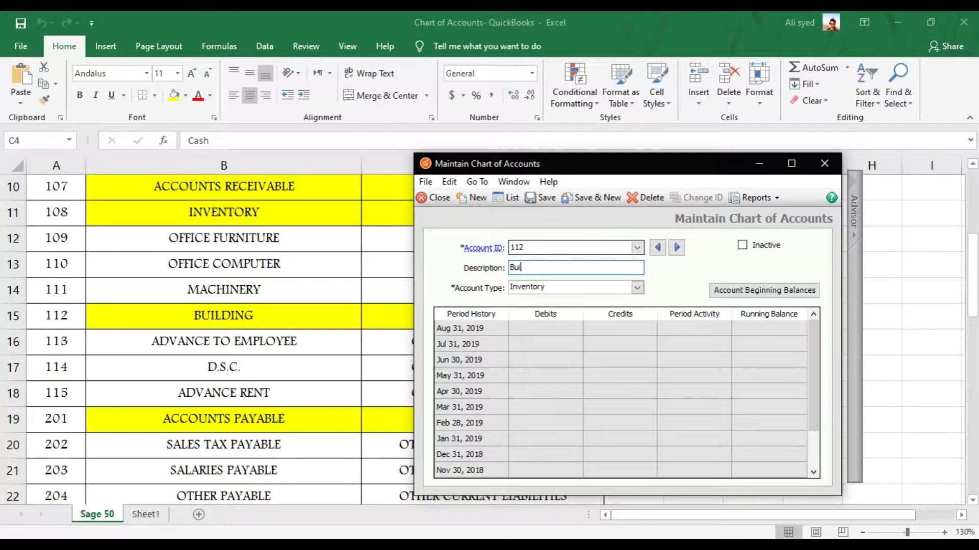
pyautogui.write('lding Account')
pyautogui.press('Tab')
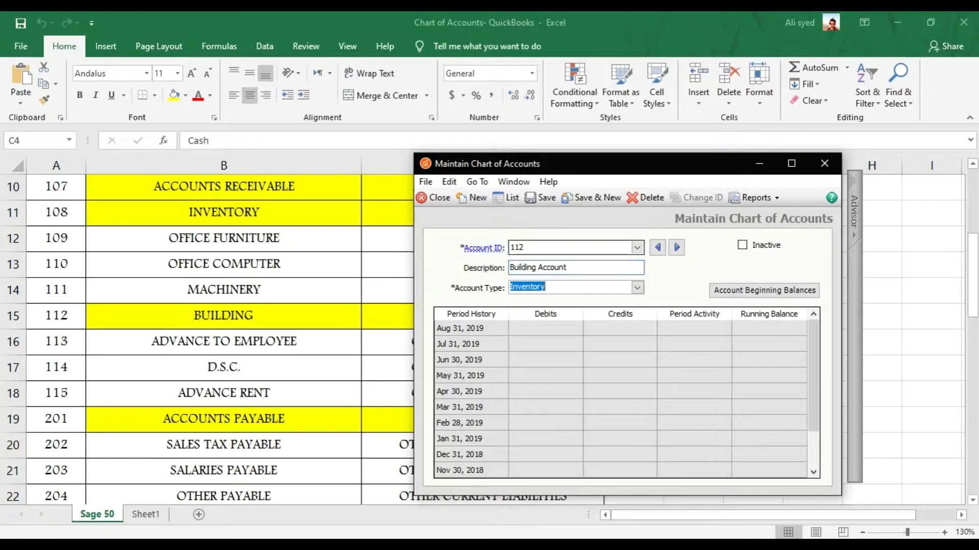
pyautogui.write('Fixed Assets')
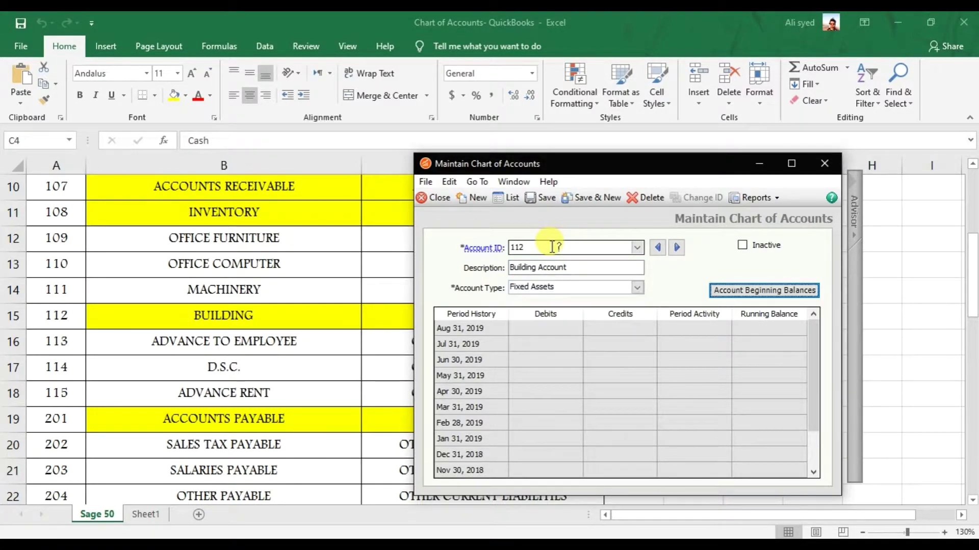
pyautogui.press('Tab')
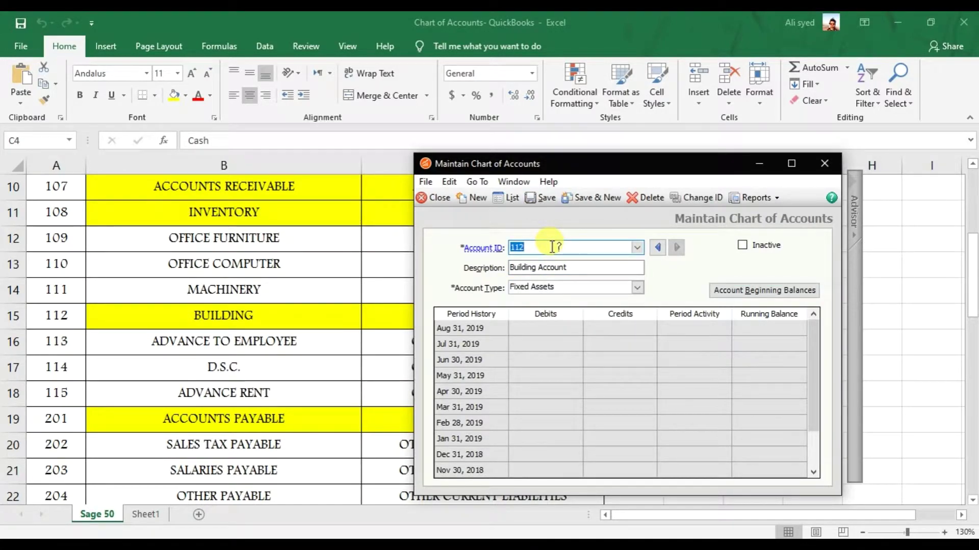
# Save account 201, Accounts Payables, with account type Accounts Payable
pyautogui.press('?')
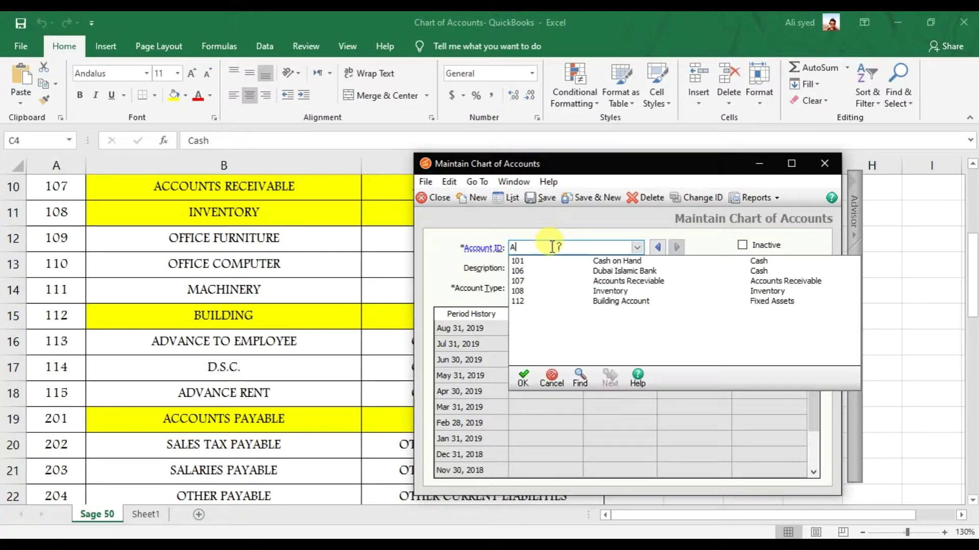
pyautogui.write('201')
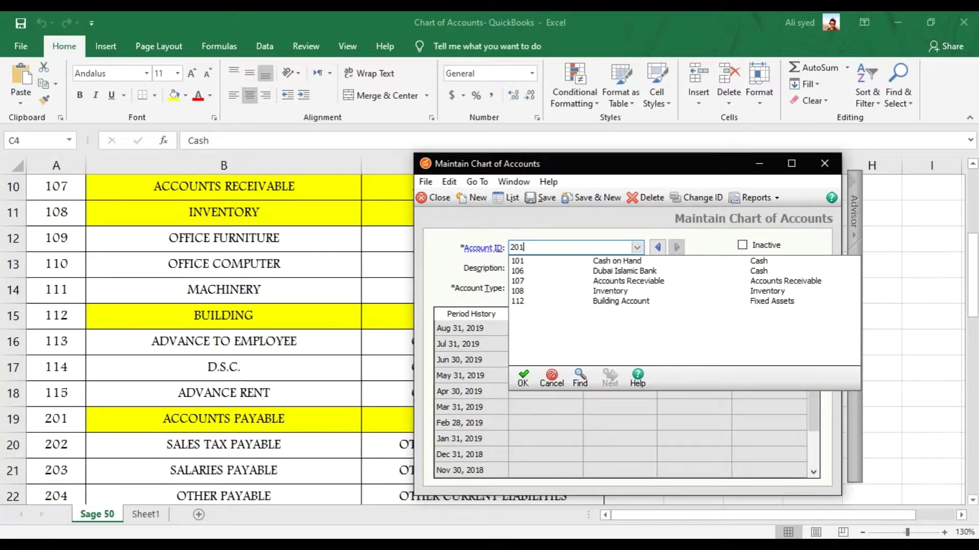
pyautogui.press('Tab')
pyautogui.write('Accou')
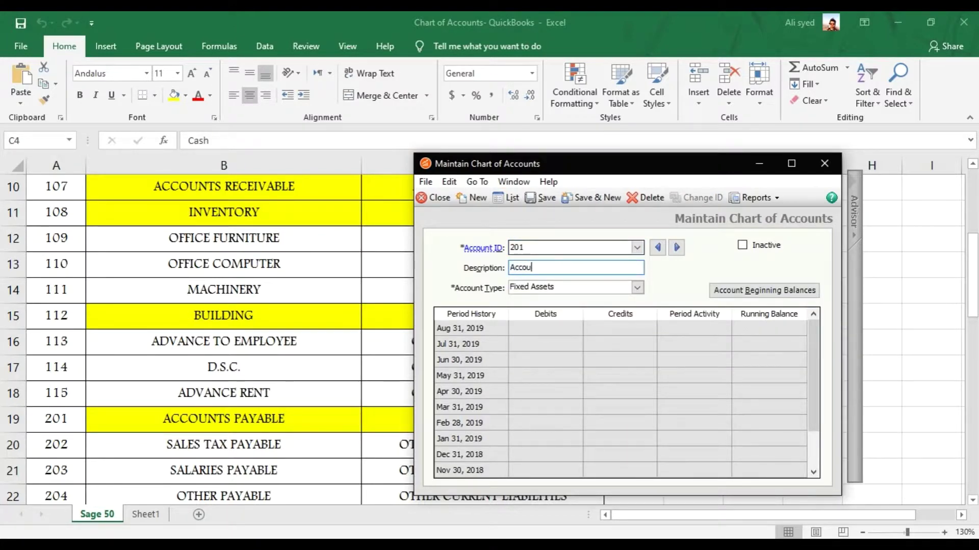
pyautogui.write('nts Payables')
pyautogui.press('Tab')
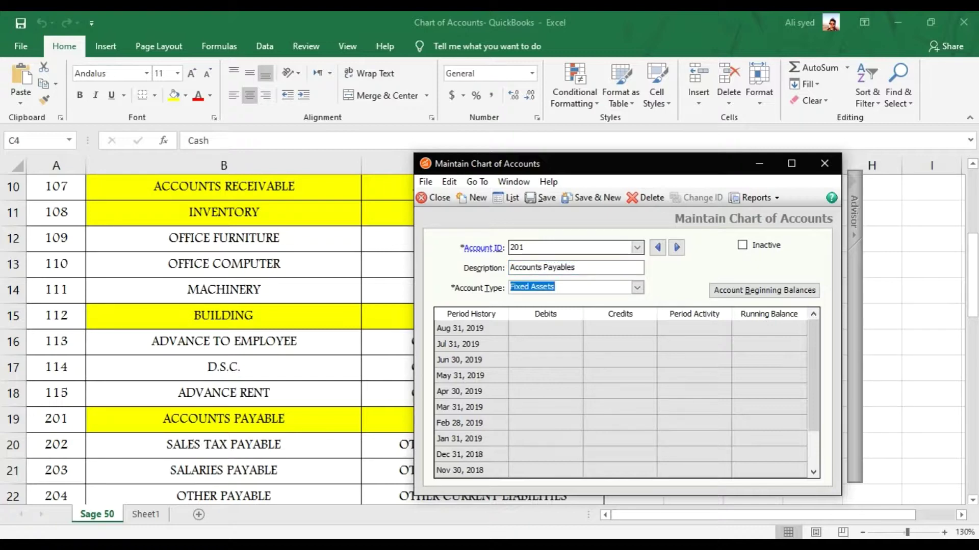
pyautogui.click(585, 288)
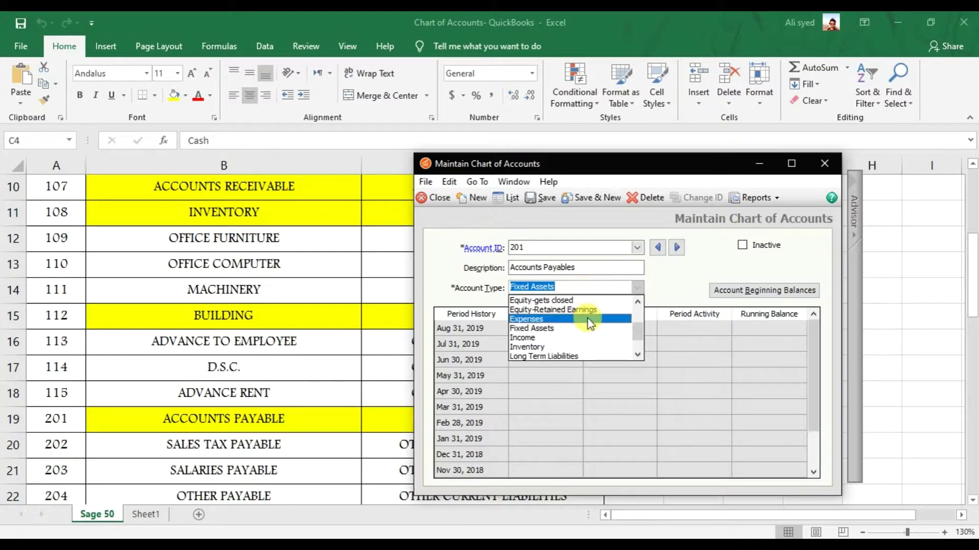
pyautogui.scroll(2, 589, 323)
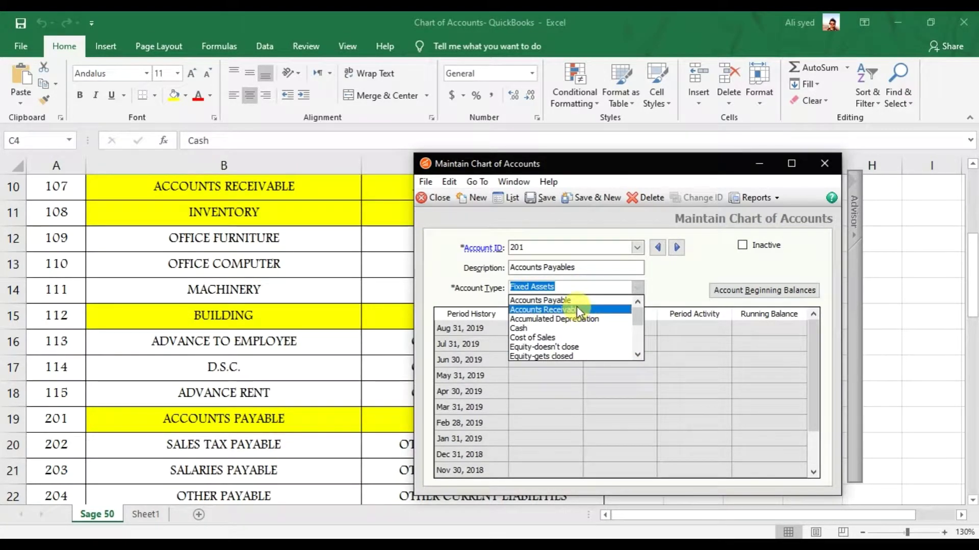
pyautogui.click(577, 302)
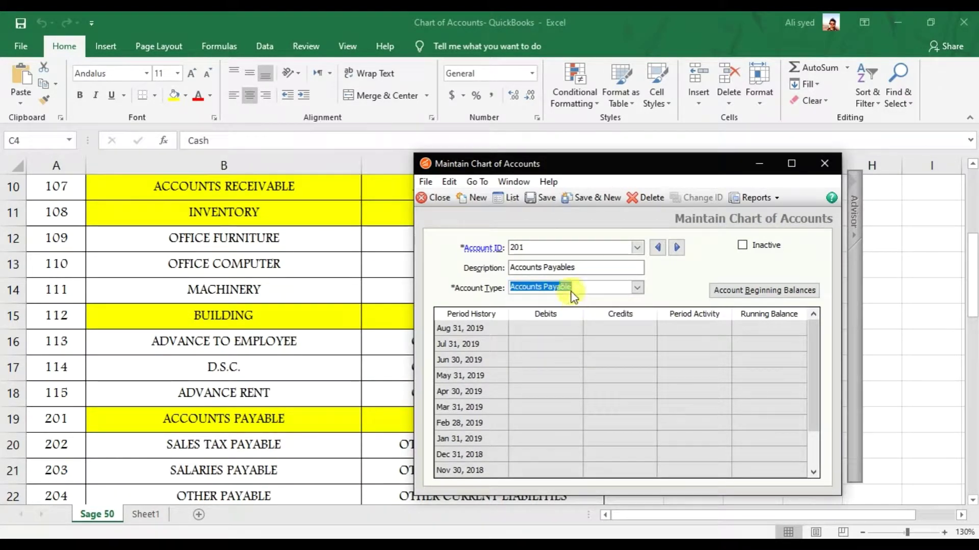
pyautogui.click(546, 204)
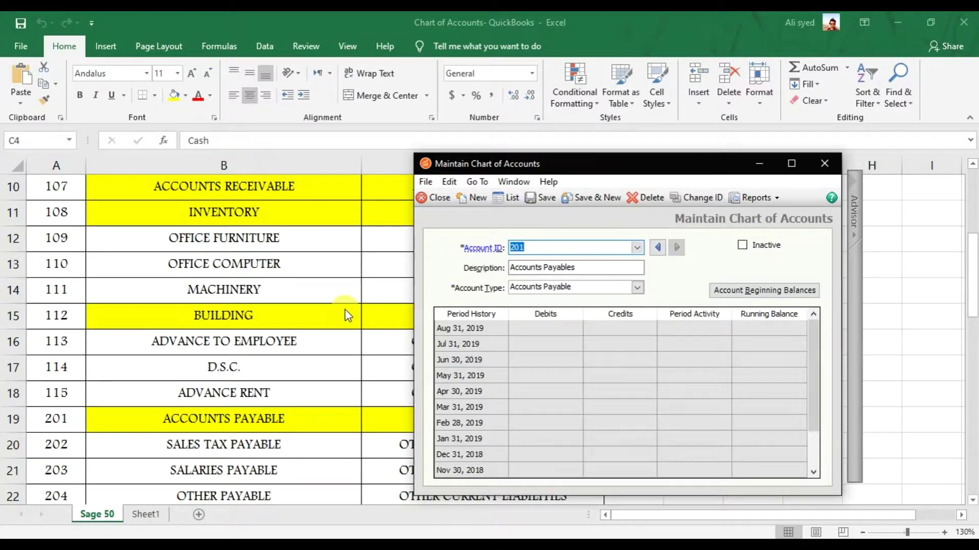
pyautogui.hotkey('alt', 'Tab')
pyautogui.scroll(-3, 342, 307)
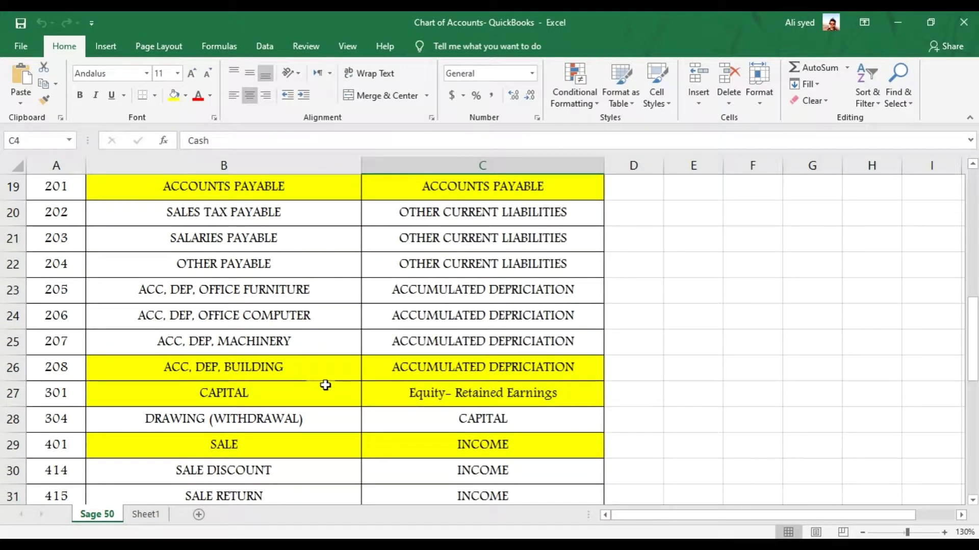
# Save account 208, Acc.Dep for Building, with account type Accumulated Depreciation
pyautogui.scroll(-1, 325, 385)
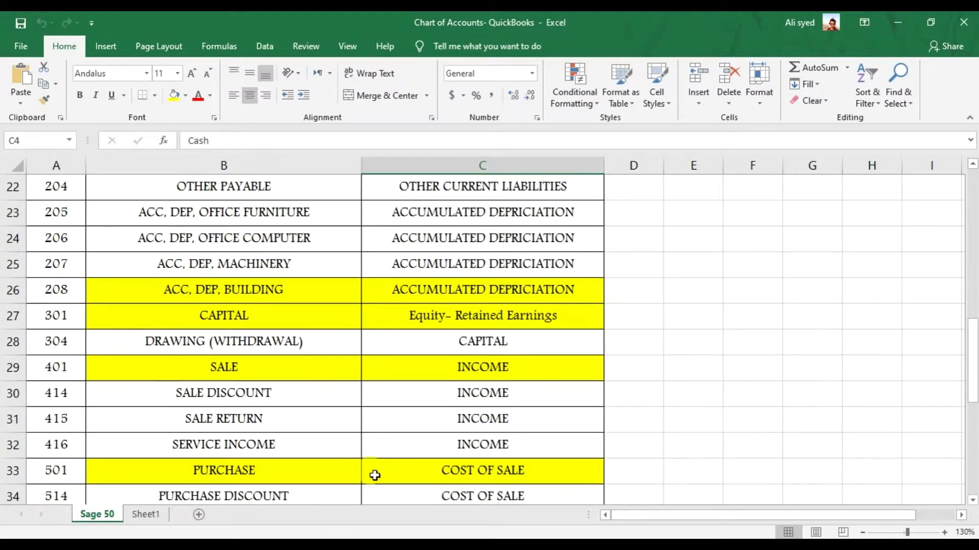
pyautogui.moveTo(656, 506)
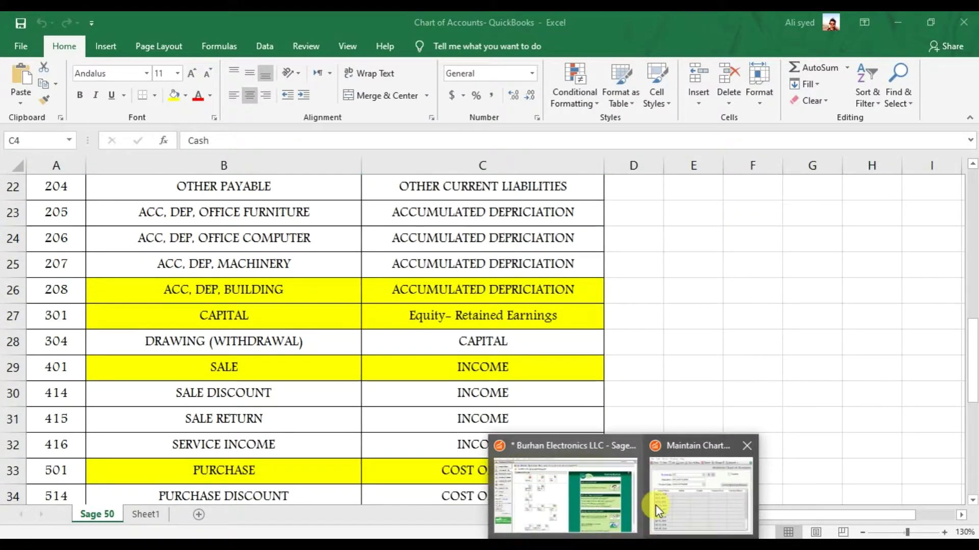
pyautogui.click(676, 492)
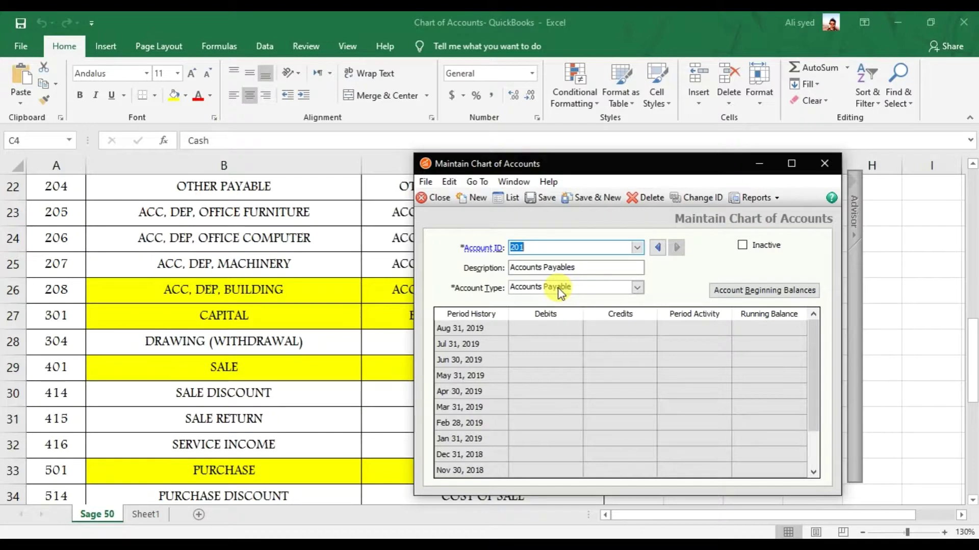
pyautogui.write('208')
pyautogui.press('Tab')
pyautogui.write('Acc')
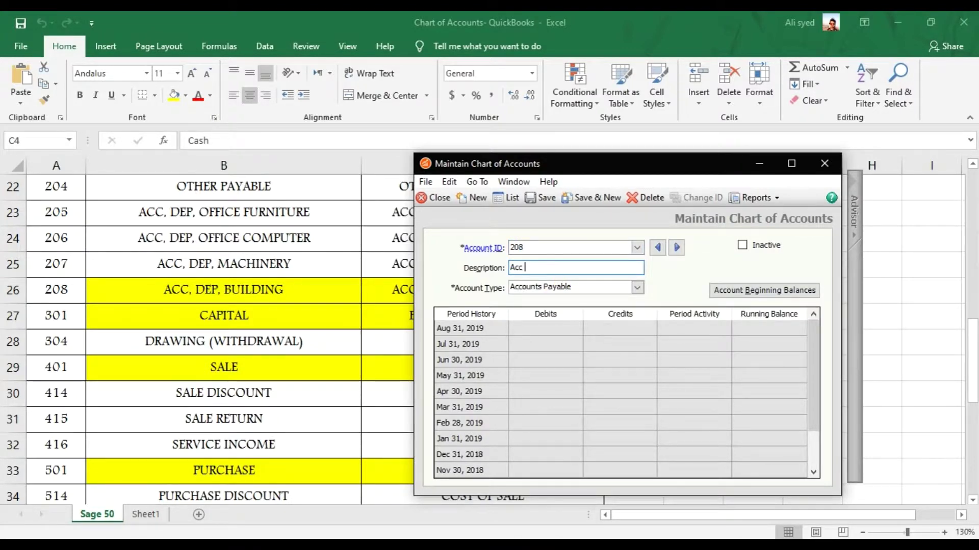
pyautogui.write('.Dep for Building')
pyautogui.click(592, 292)
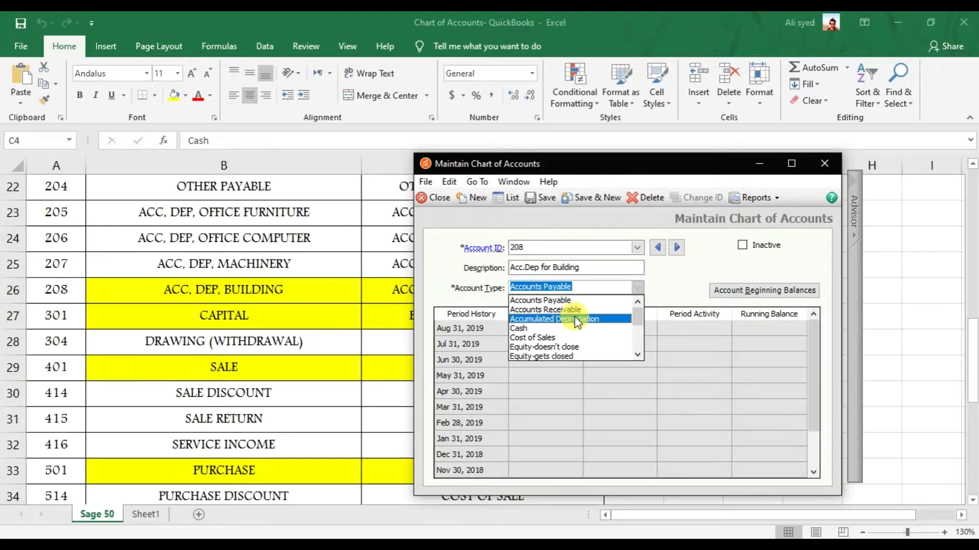
pyautogui.click(576, 320)
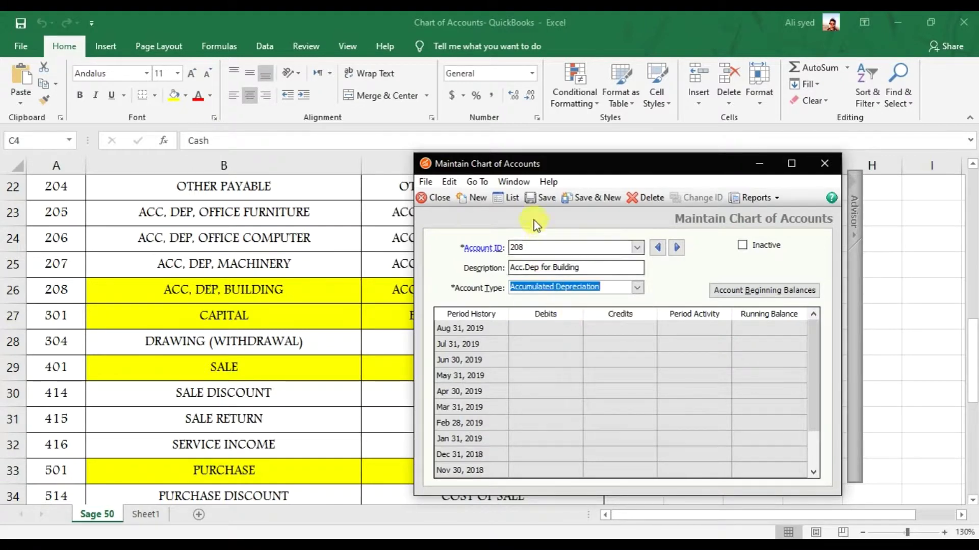
pyautogui.click(543, 201)
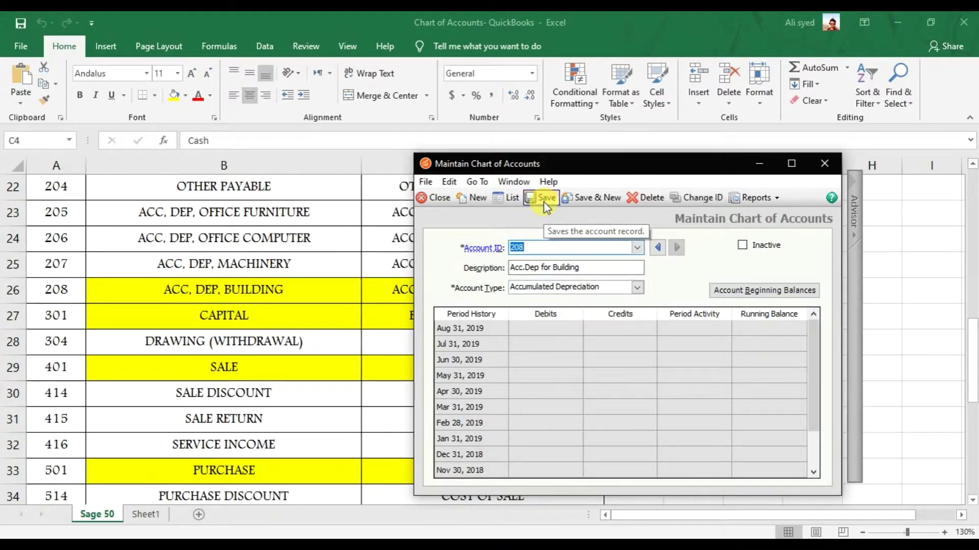
# Fill in account 301, Capital, with account type Equity-Retained Earnings, leaving it unsaved
pyautogui.write('209')
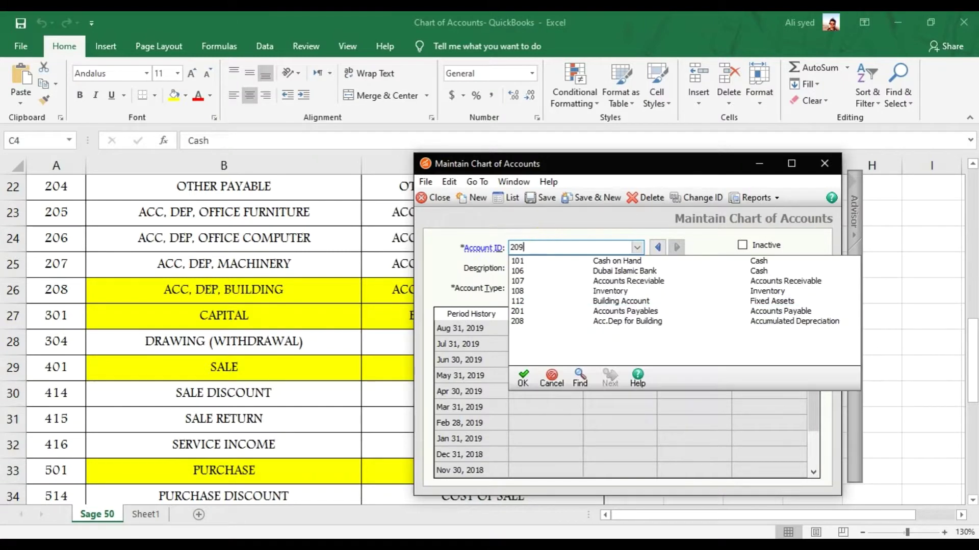
pyautogui.press('BackSpace')
pyautogui.press('BackSpace')
pyautogui.press('BackSpace')
pyautogui.write('301')
pyautogui.press('Tab')
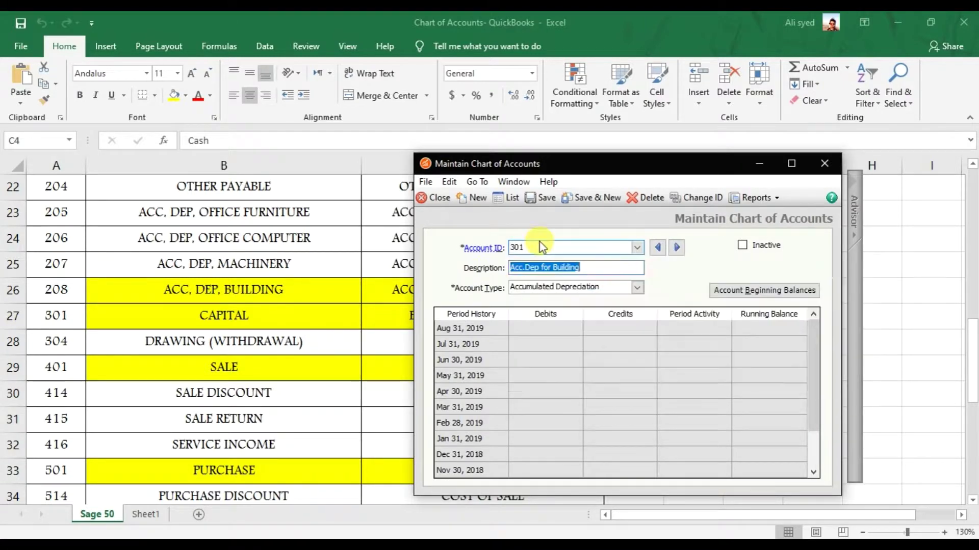
pyautogui.press('BackSpace')
pyautogui.write('Capi')
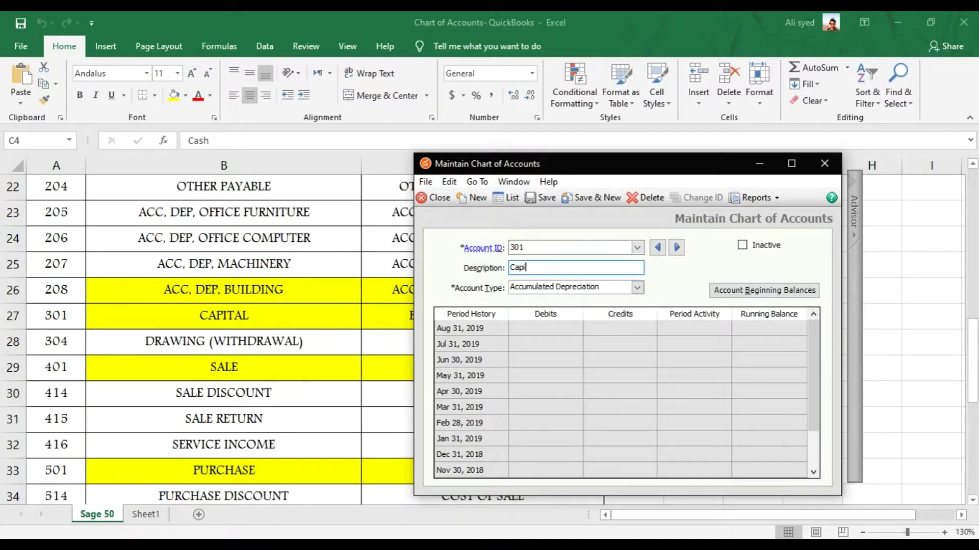
pyautogui.write('tal')
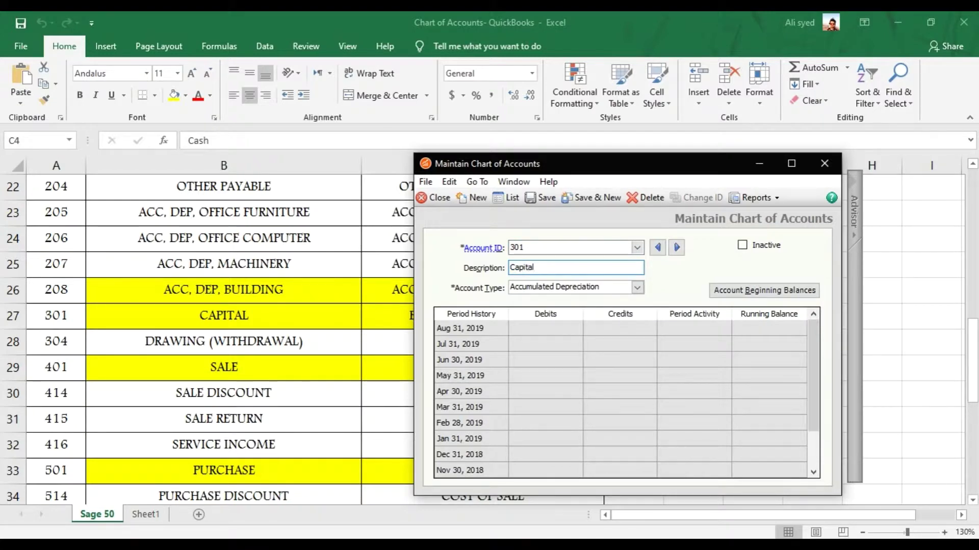
pyautogui.click(579, 287)
pyautogui.scroll(-1, 575, 326)
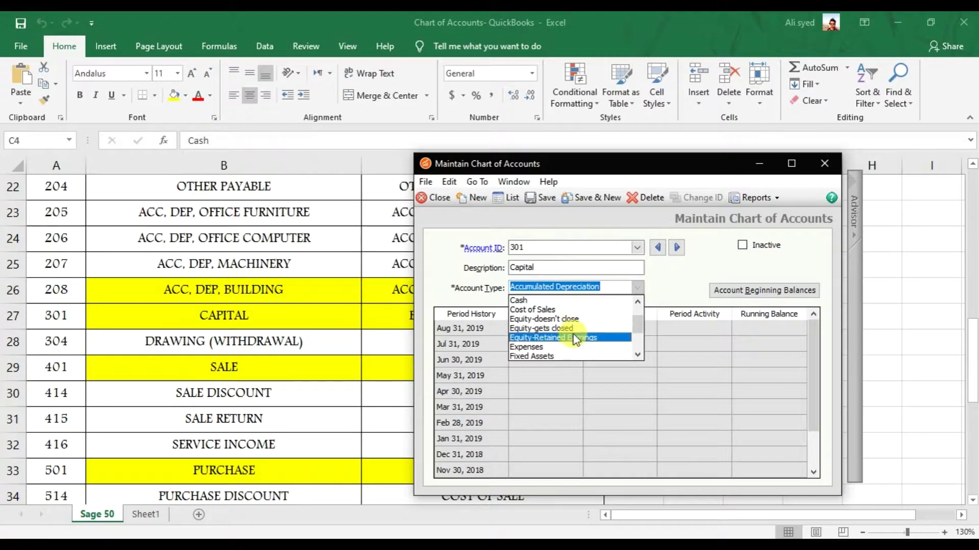
pyautogui.click(575, 335)
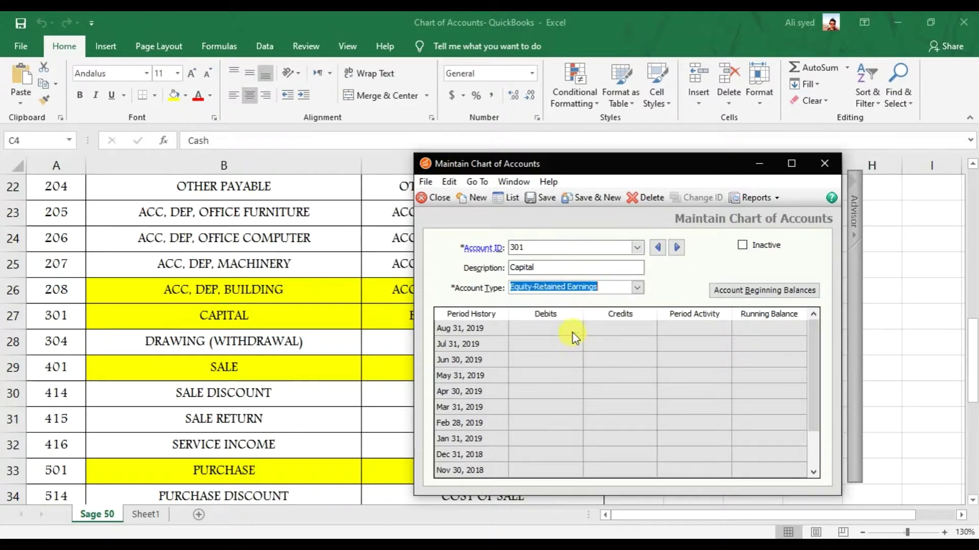
# Save account 301 Capital and enter account 401 with description 'Sales Account'
pyautogui.click(543, 204)
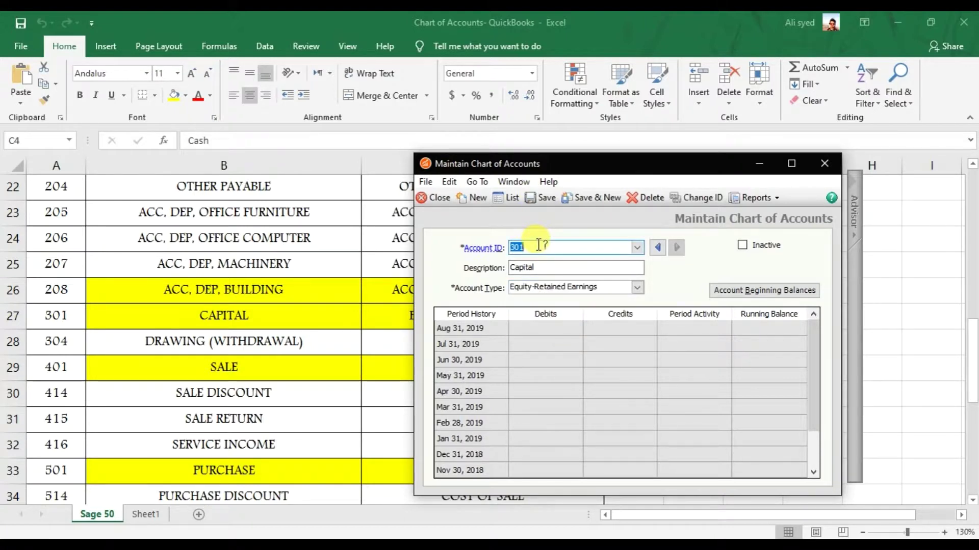
pyautogui.write('401')
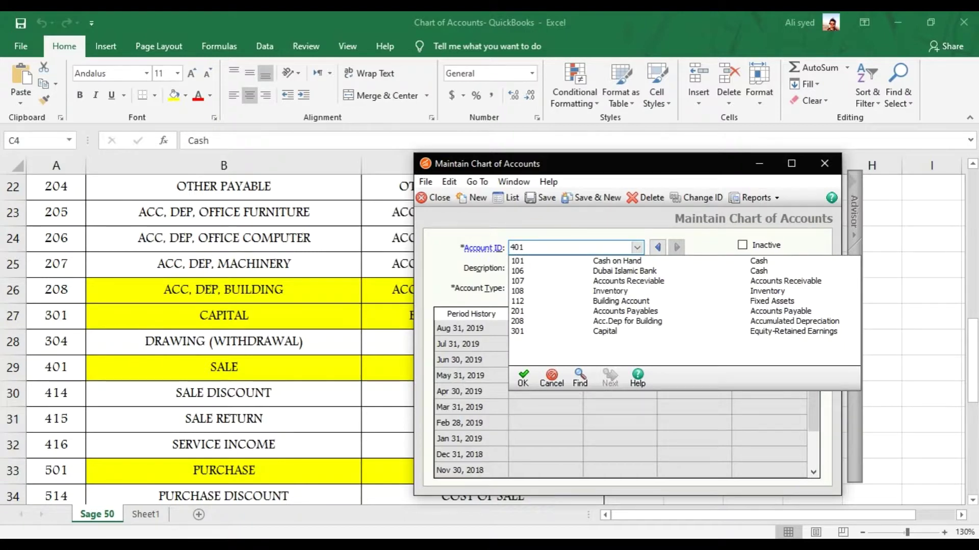
pyautogui.press('Tab')
pyautogui.write('Sales ')
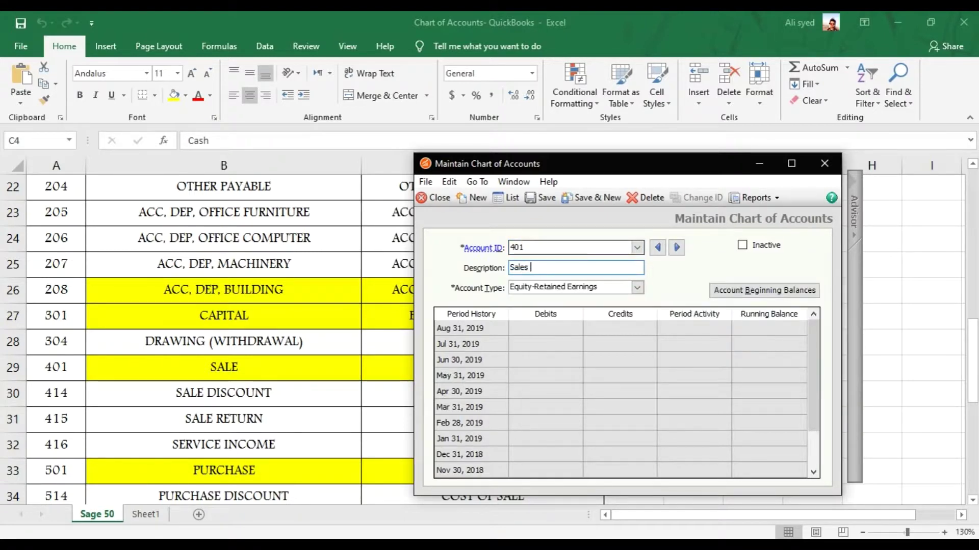
pyautogui.write('Account')
# Make 401 an Income account, save it past the retained earnings warning, and enter ID 501
pyautogui.click(549, 289)
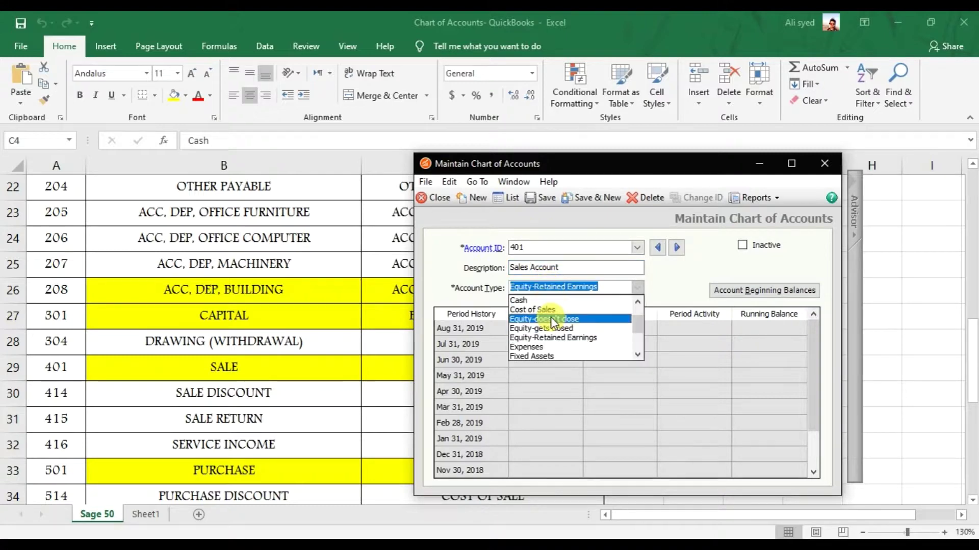
pyautogui.scroll(-2, 551, 321)
pyautogui.click(546, 313)
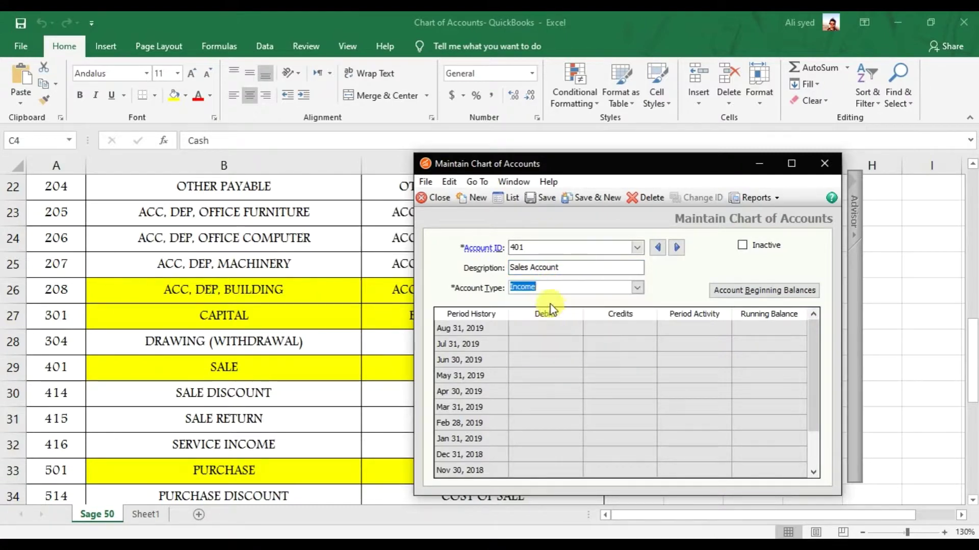
pyautogui.click(541, 198)
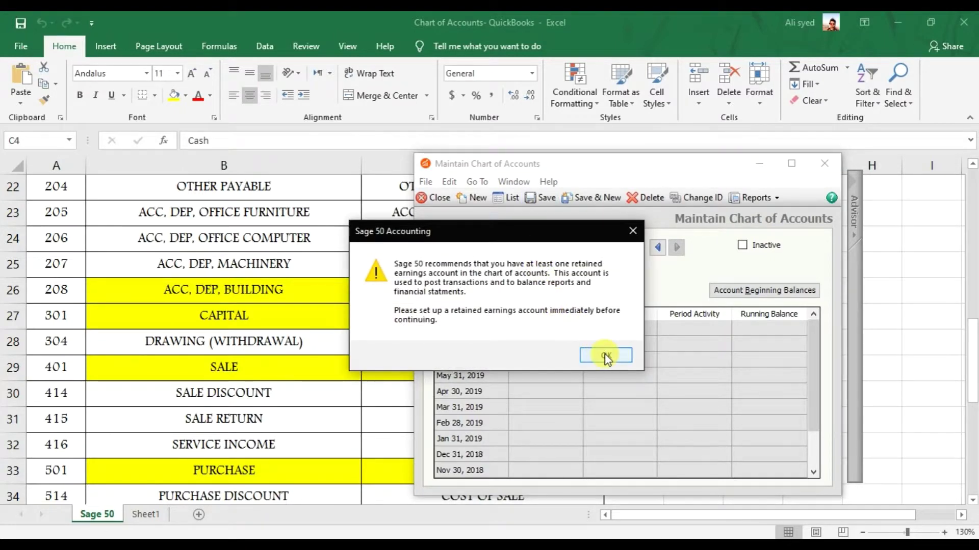
pyautogui.click(604, 355)
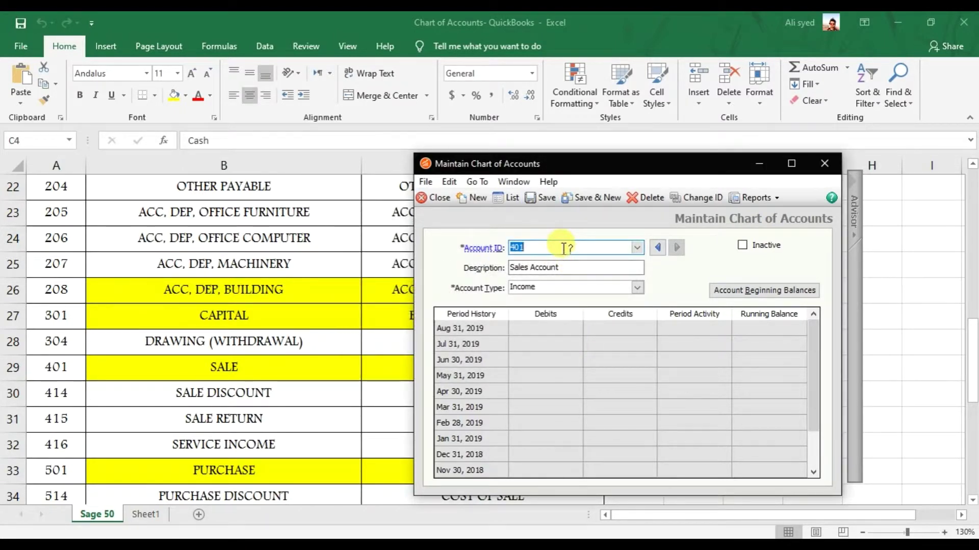
pyautogui.write('501')
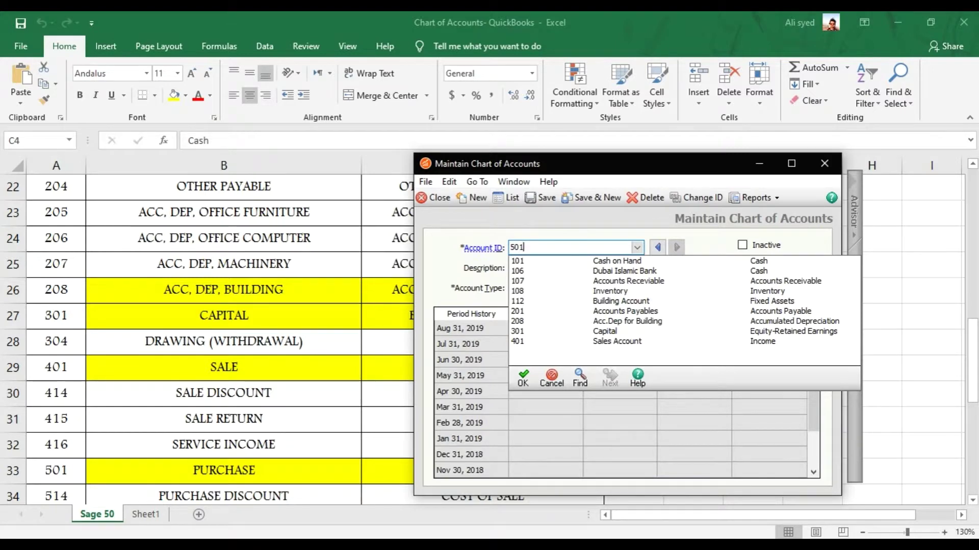
# Save 501 'Purchases Account' with type Expenses, then return to the Excel reference list
pyautogui.press('Tab')
pyautogui.write('Pur')
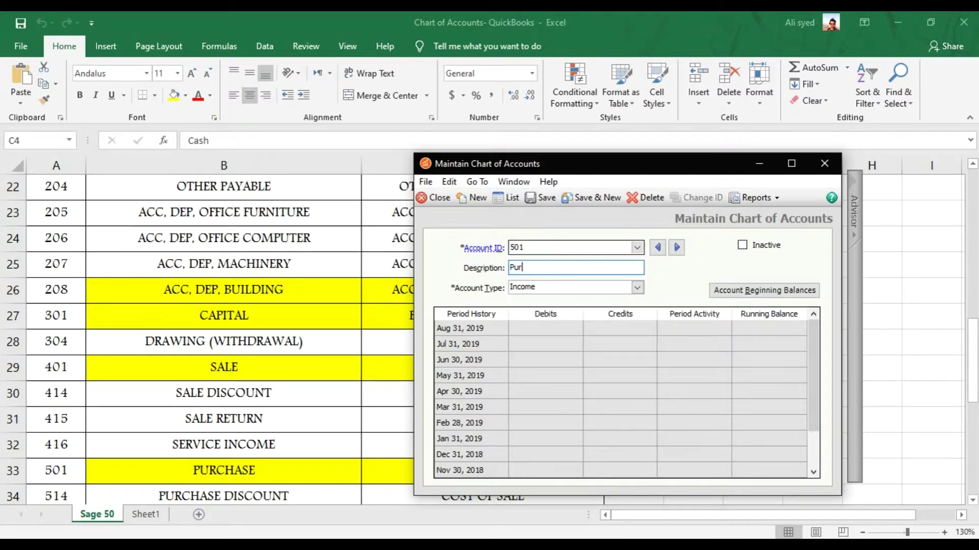
pyautogui.write('chases Account')
pyautogui.press('Tab')
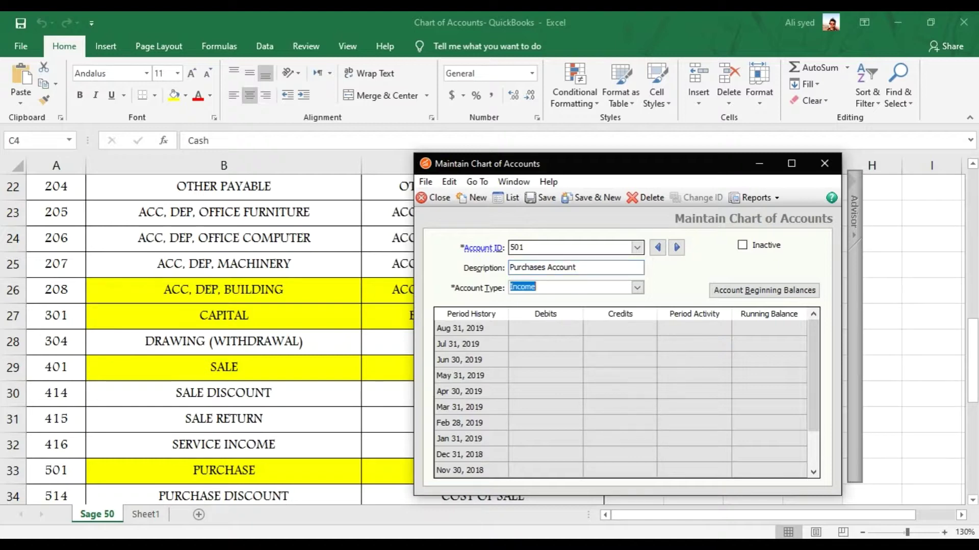
pyautogui.write("esn't clos")
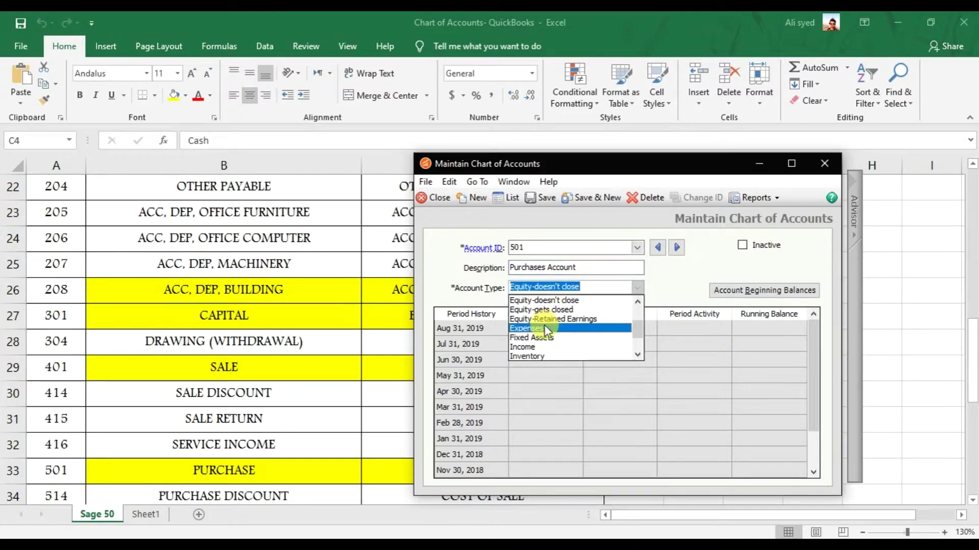
pyautogui.click(542, 328)
pyautogui.click(546, 202)
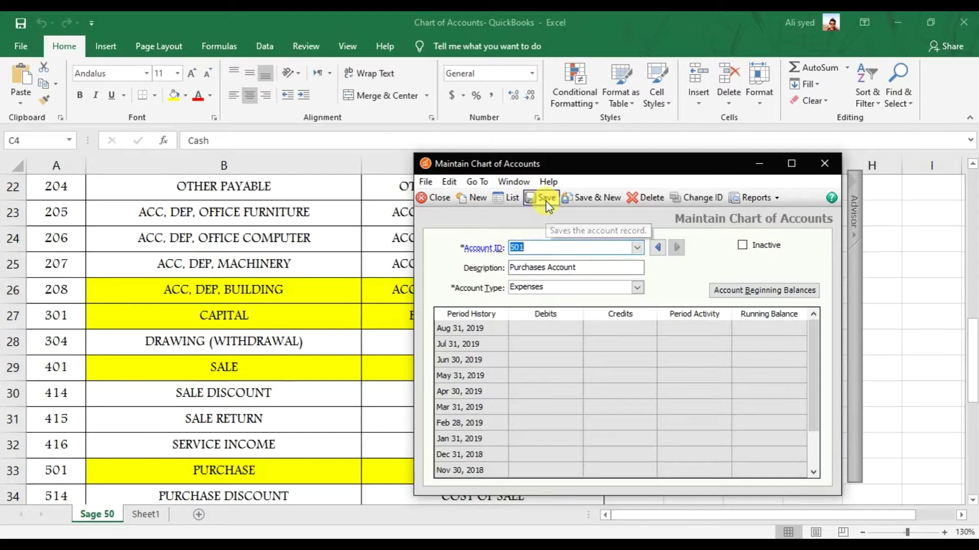
pyautogui.hotkey('alt', 'Tab')
pyautogui.scroll(-4, 330, 302)
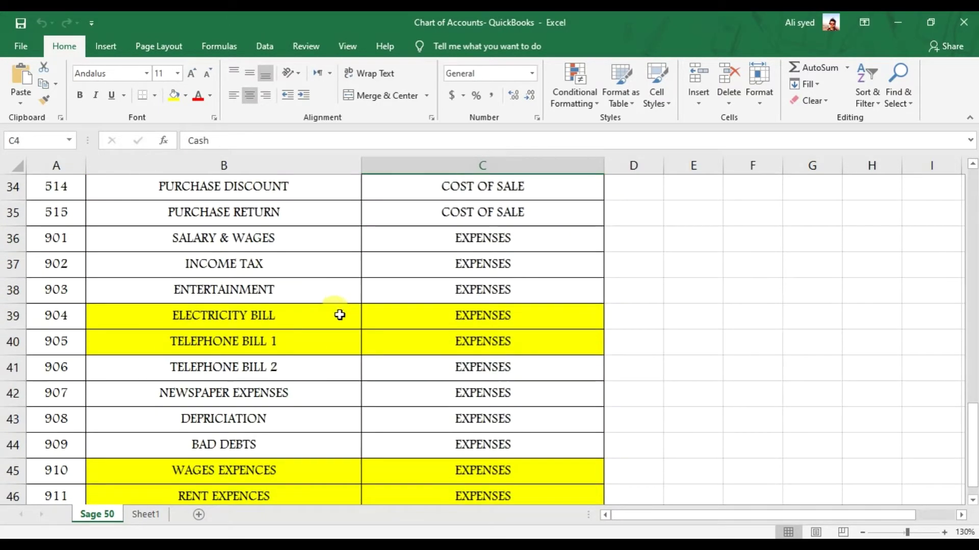
# Review expense accounts 902–911 in Excel, then bring the Maintain Chart of Accounts window forward
pyautogui.scroll(-2, 341, 321)
pyautogui.scroll(1, 354, 336)
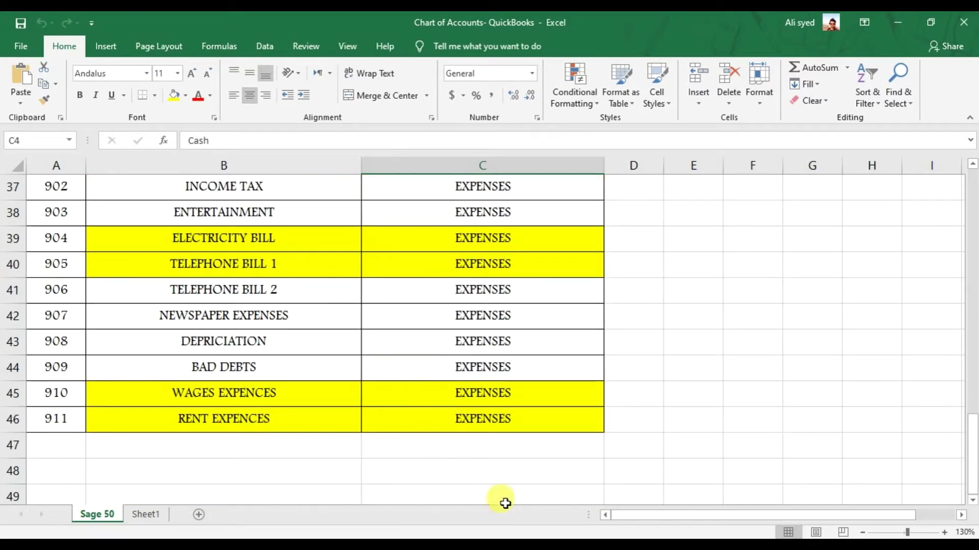
pyautogui.moveTo(631, 523)
pyautogui.click(666, 500)
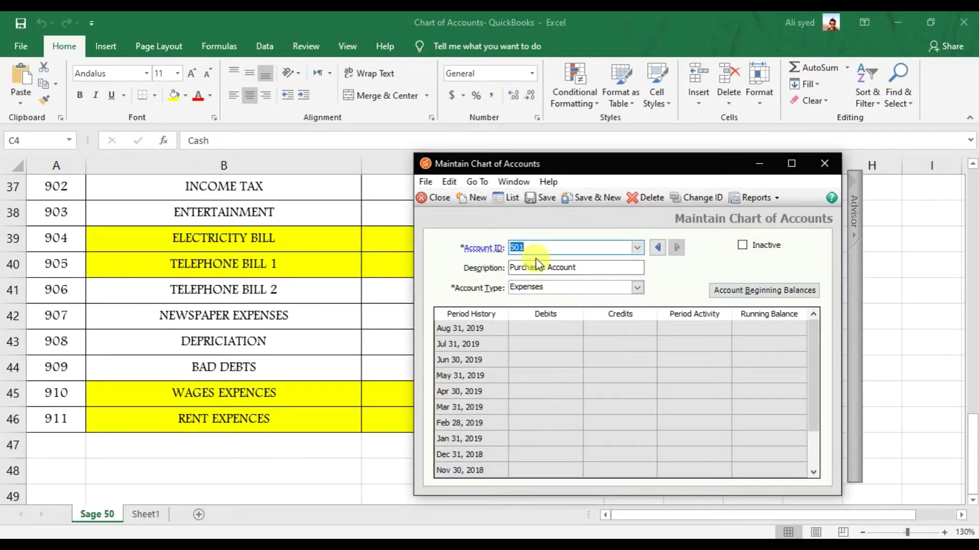
# Add account 904 'Electricity Expense A/C' with type Expenses and save it
pyautogui.write('904')
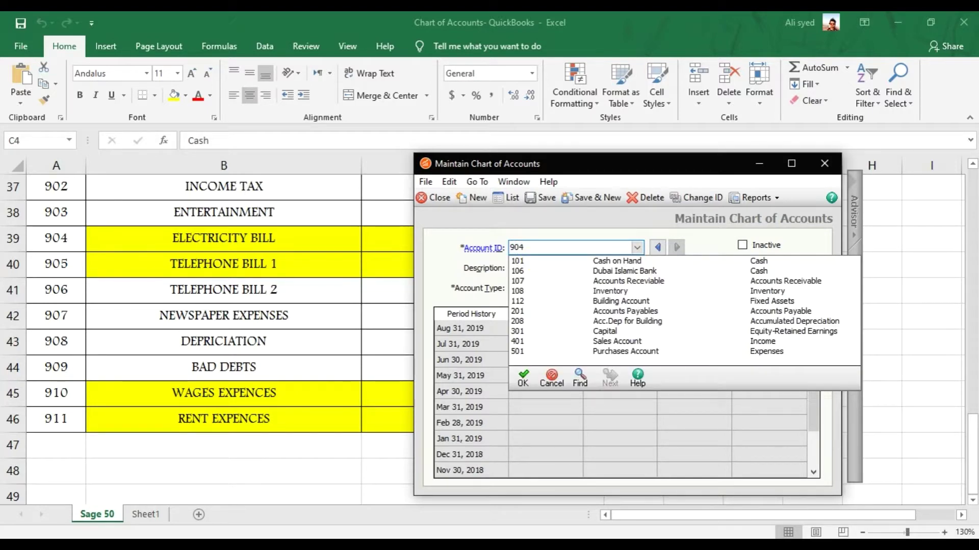
pyautogui.click(535, 262)
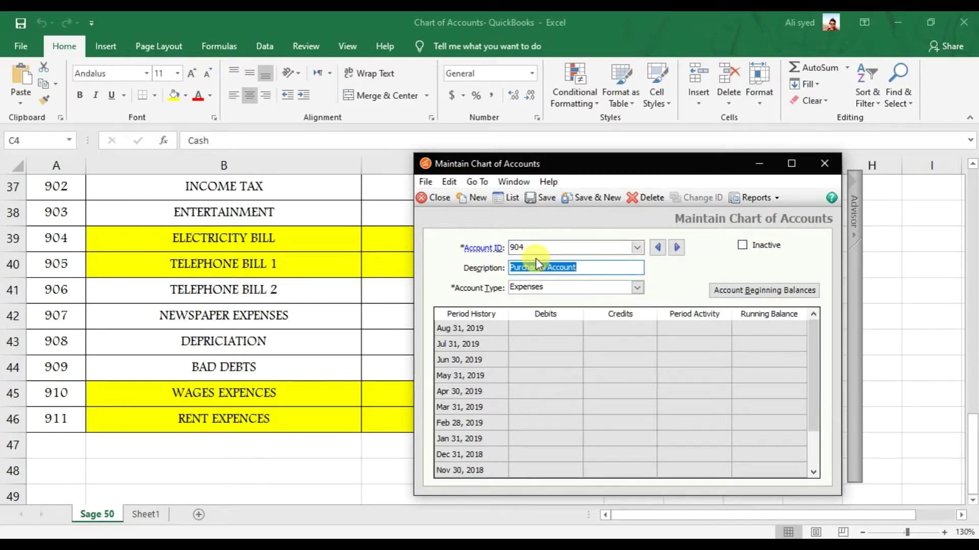
pyautogui.write('Electricity ')
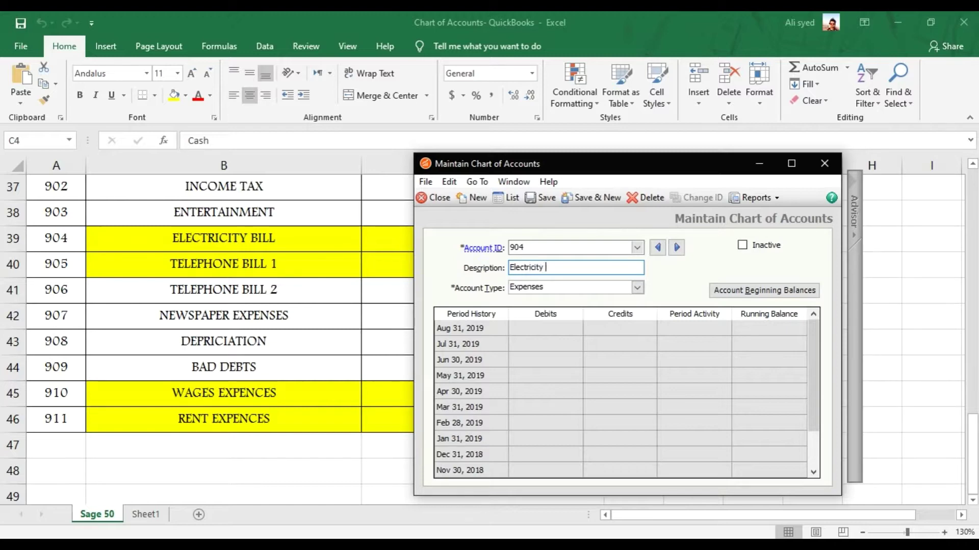
pyautogui.write('Expense A/C')
pyautogui.press('Tab')
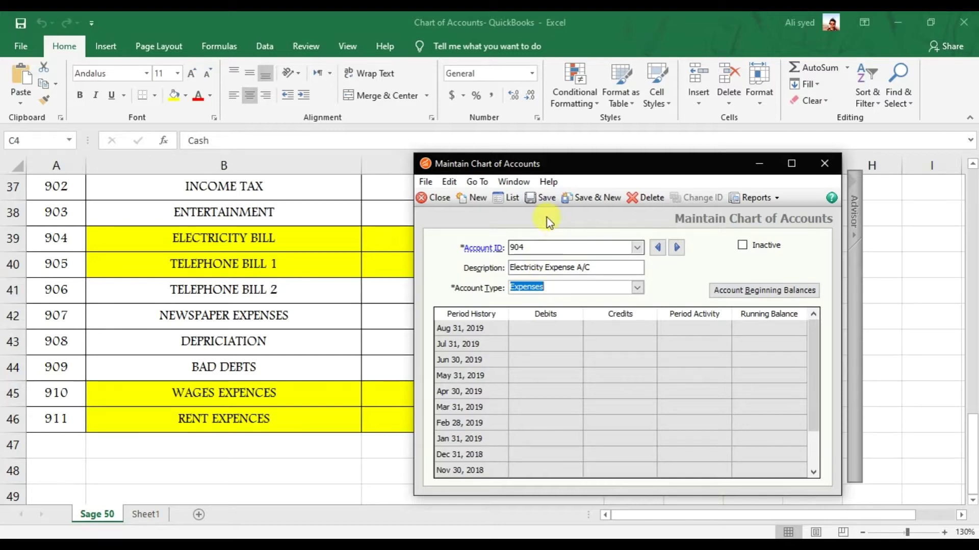
pyautogui.click(543, 198)
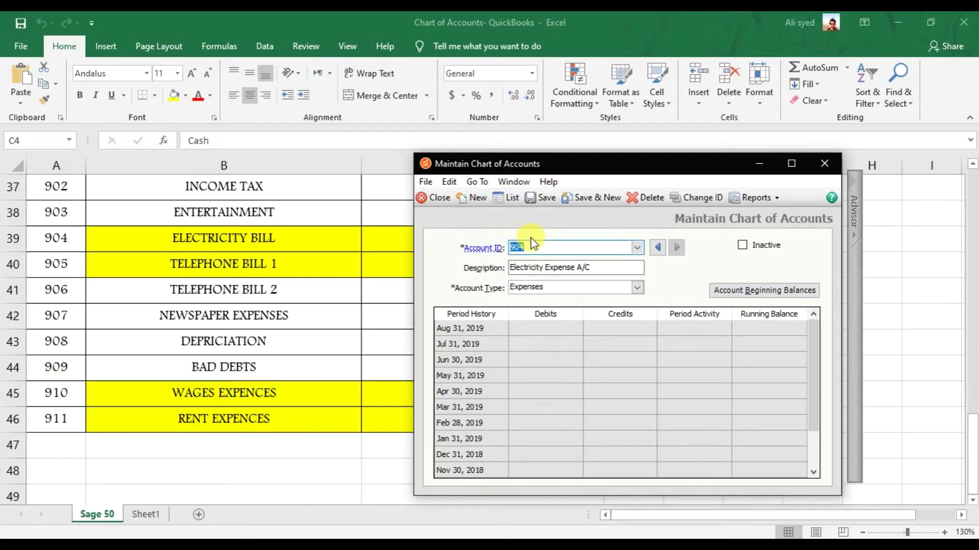
# Add and save 905 'Telephone Expense A/C' as Expenses, then enter 910 'Wages Expense'
pyautogui.write('905')
pyautogui.press('Tab')
pyautogui.write('Tel')
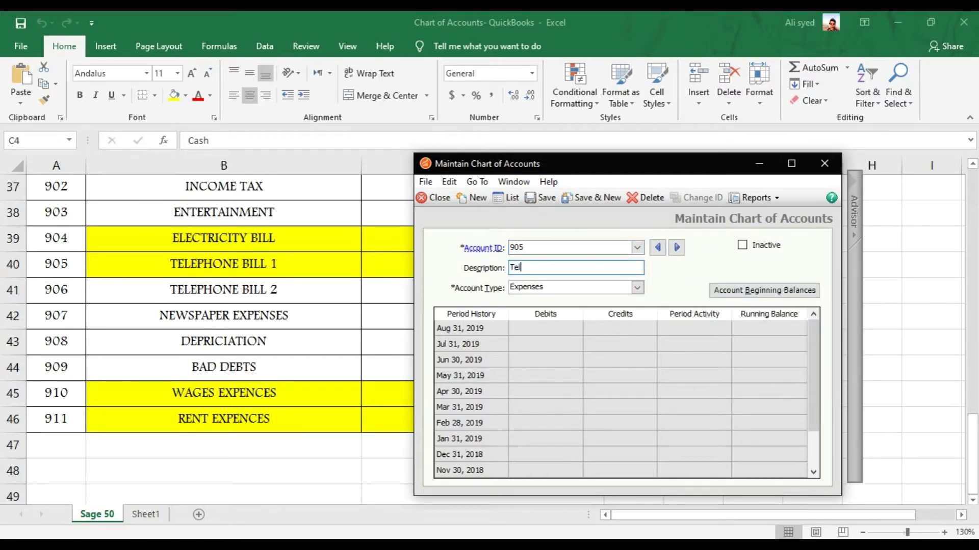
pyautogui.write('ephone Expense Ac')
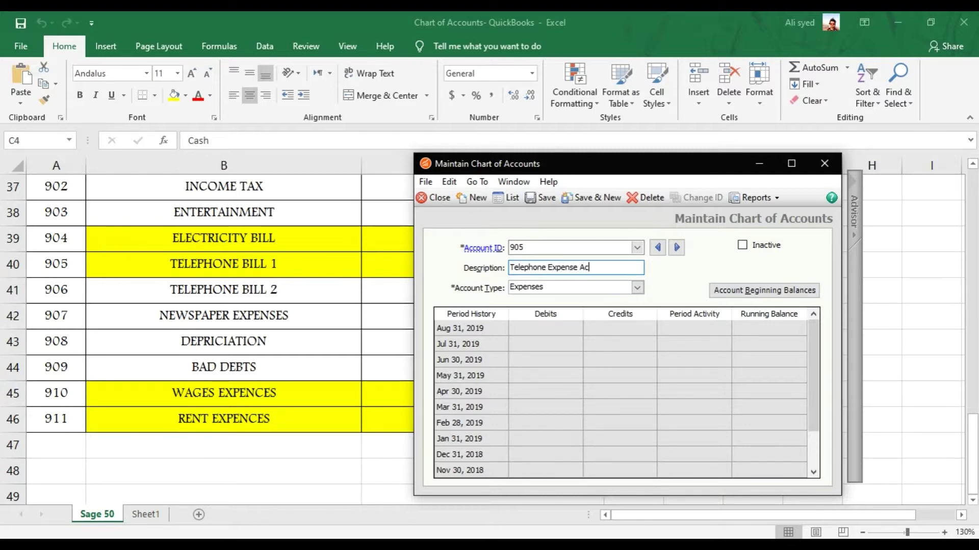
pyautogui.press('BackSpace')
pyautogui.write('/C')
pyautogui.press('Tab')
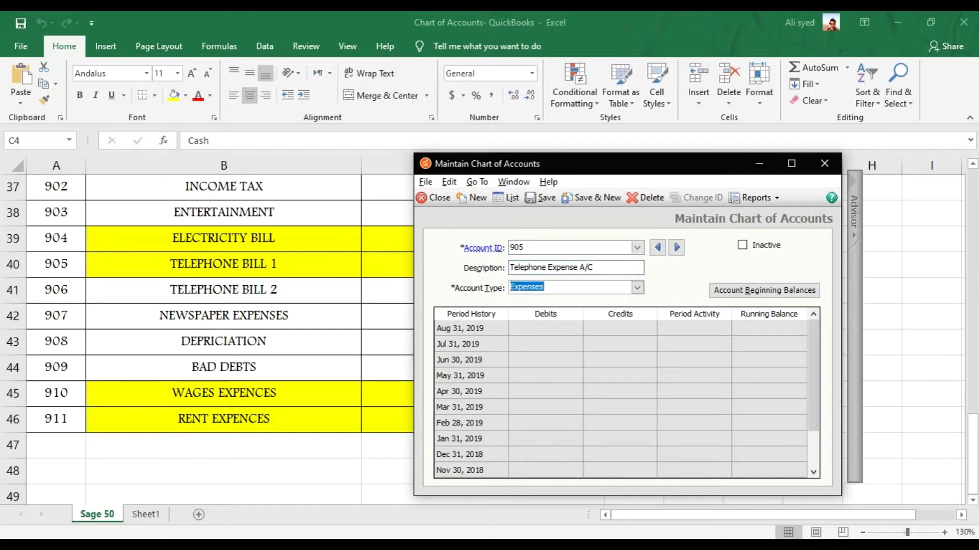
pyautogui.click(541, 198)
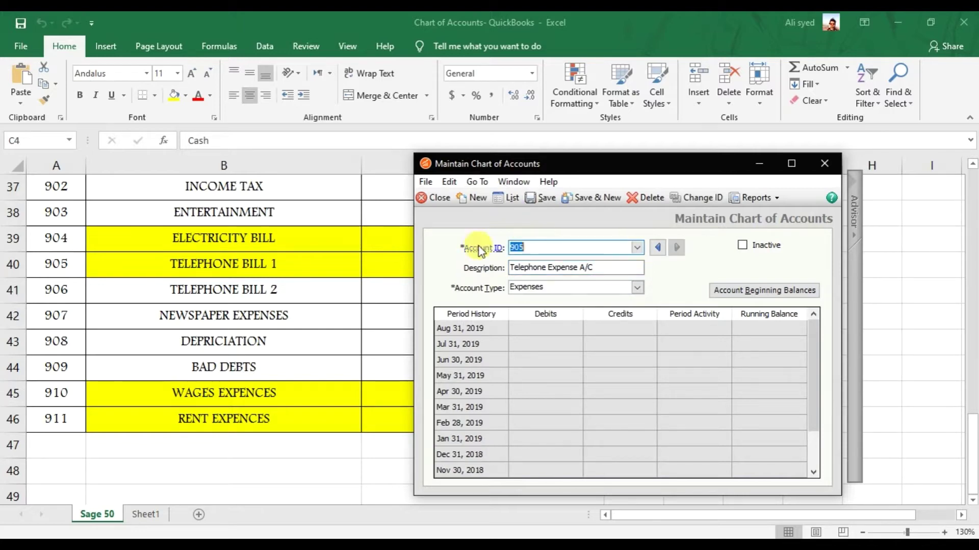
pyautogui.write('910')
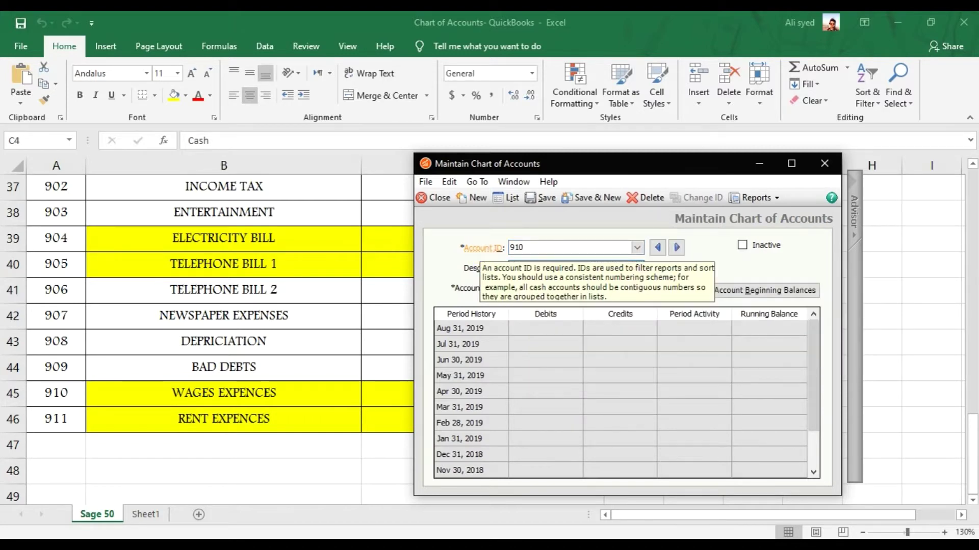
pyautogui.write('Wages E')
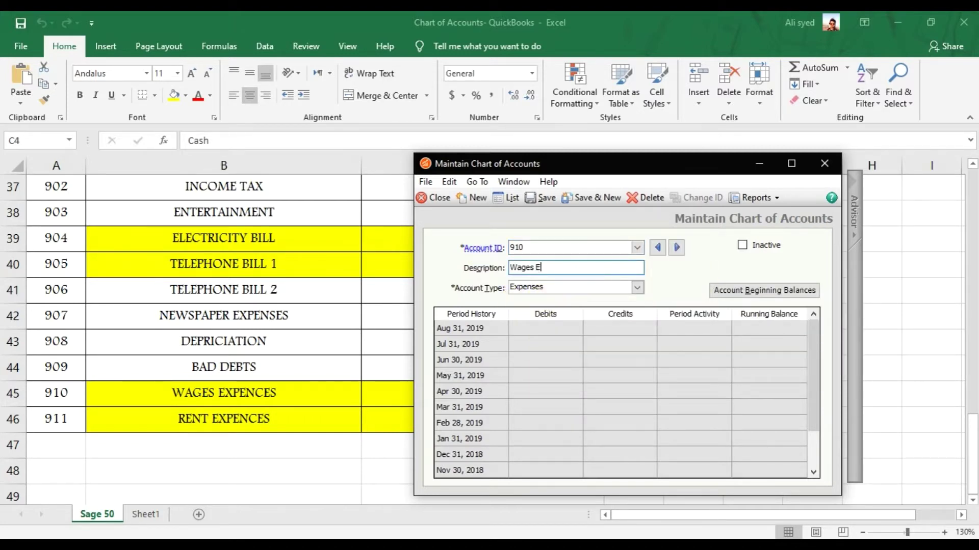
pyautogui.write('xpense')
# Save 910 Wages Expense, then add and save 911 'Rent Expenses', both as Expenses
pyautogui.press('Tab')
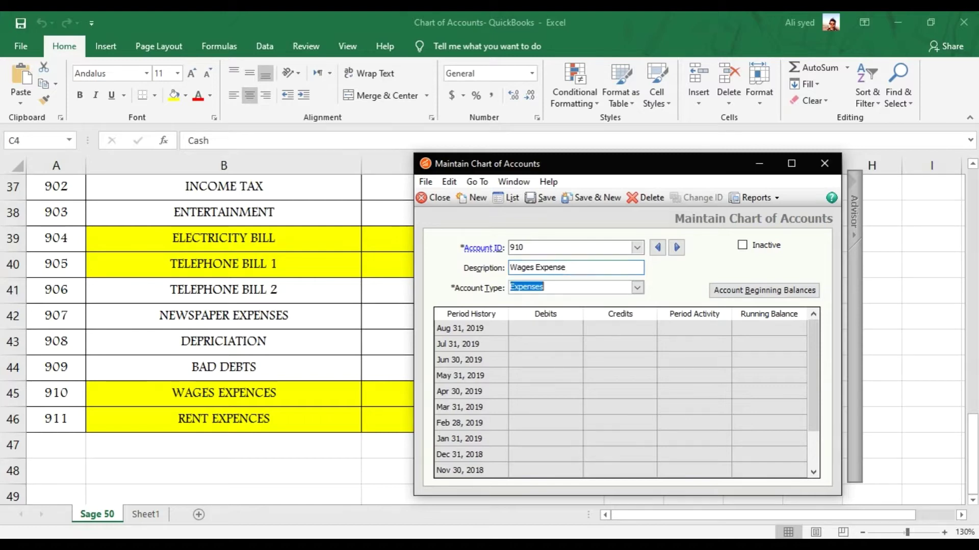
pyautogui.hotkey('alt', 's')
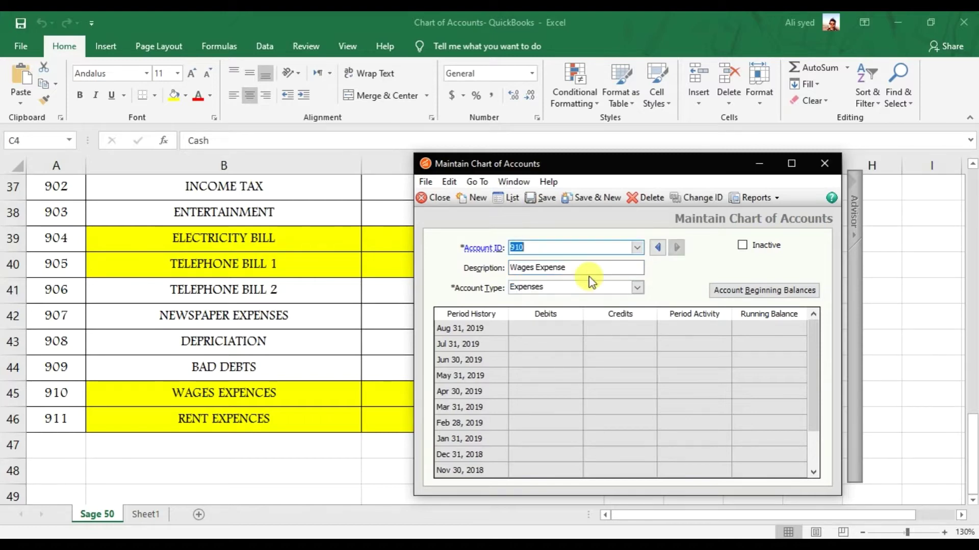
pyautogui.write('911')
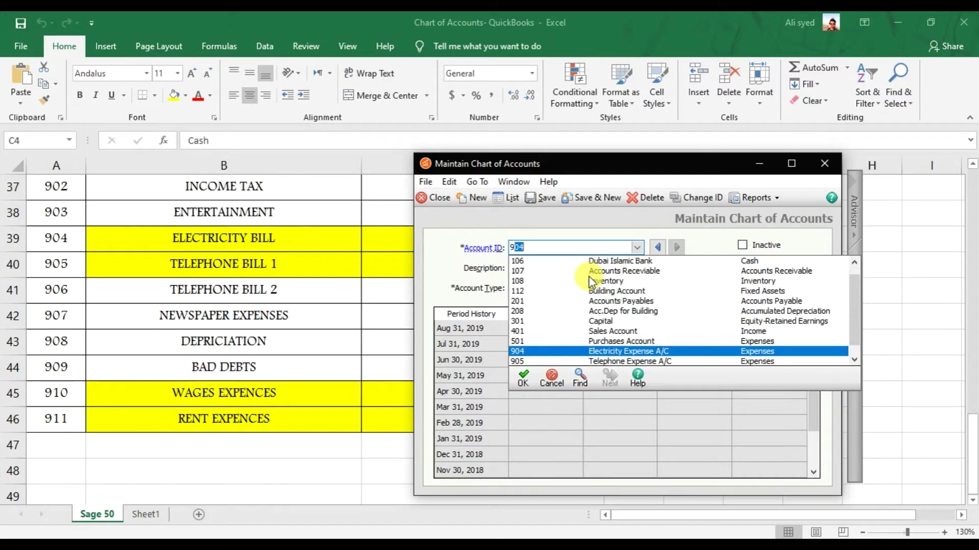
pyautogui.press('Tab')
pyautogui.write('R')
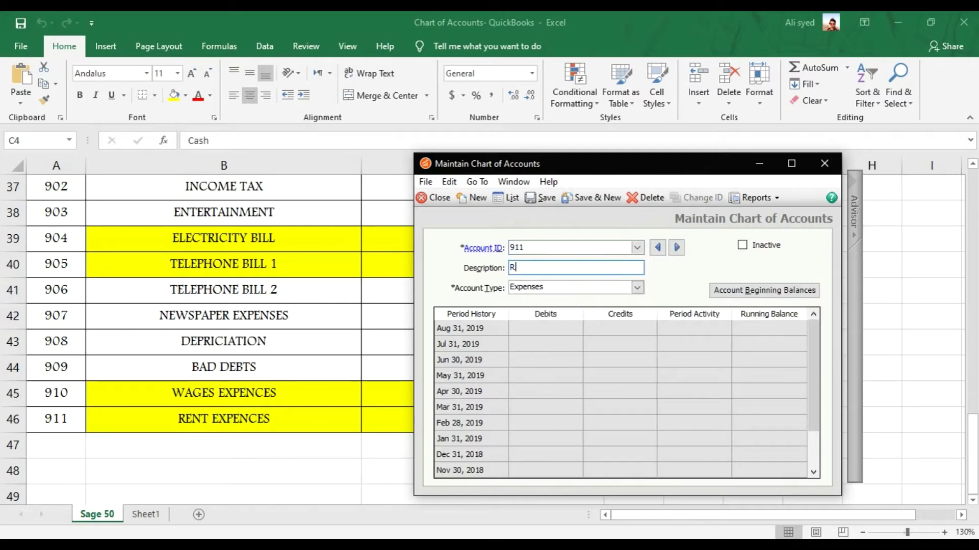
pyautogui.write('ent Expenses')
pyautogui.press('Tab')
pyautogui.hotkey('ctrl', 's')
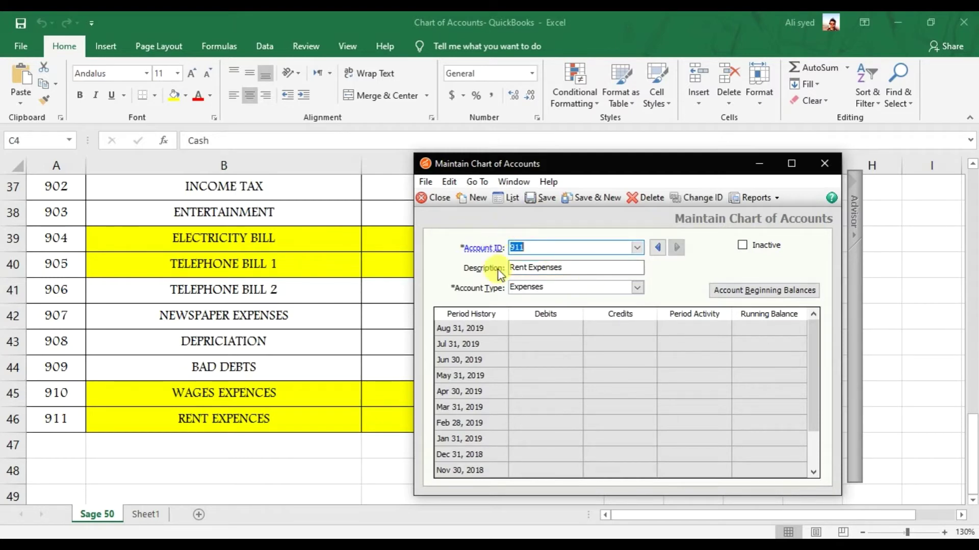
# Place the chart of accounts over the main company window and recall account 201 Accounts Payables
pyautogui.click(570, 493)
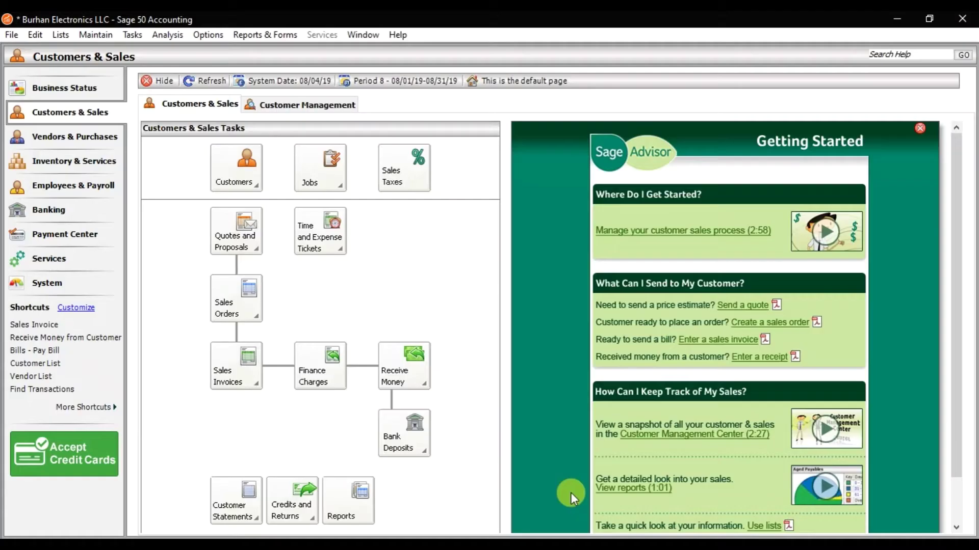
pyautogui.click(683, 481)
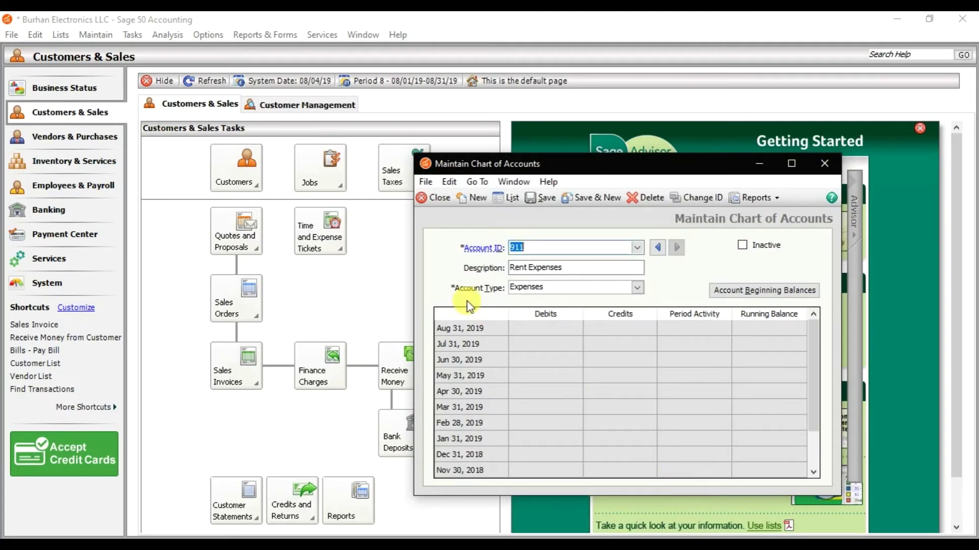
pyautogui.moveTo(515, 168); pyautogui.dragTo(343, 142)
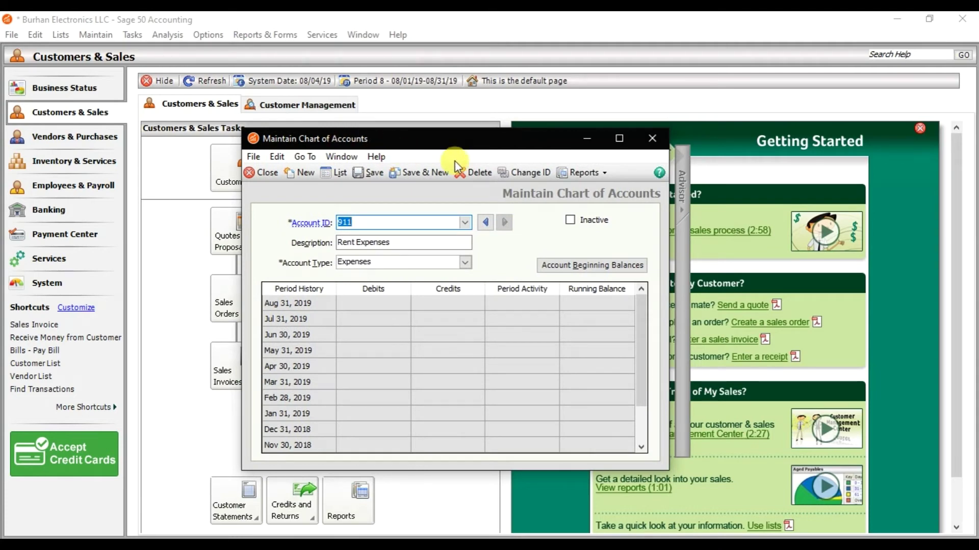
pyautogui.click(466, 223)
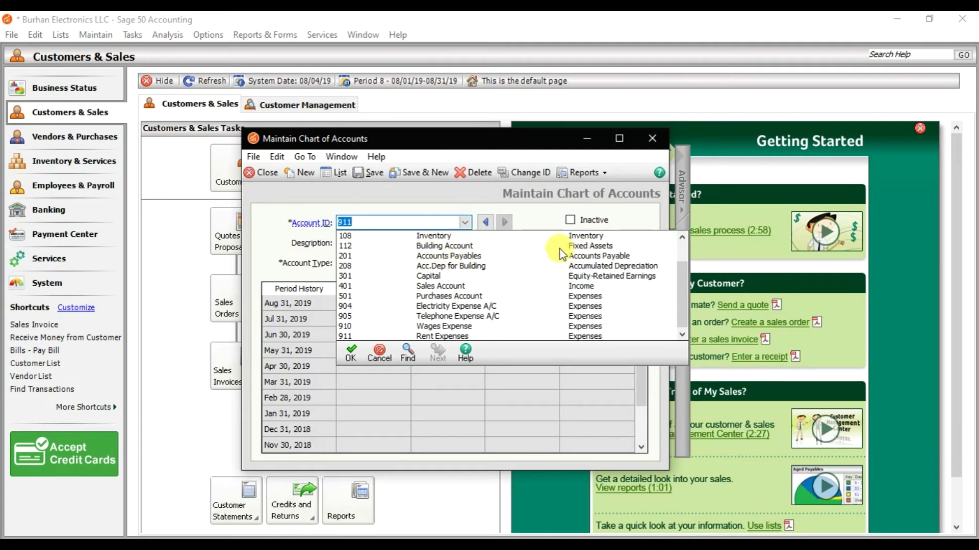
pyautogui.doubleClick(479, 255)
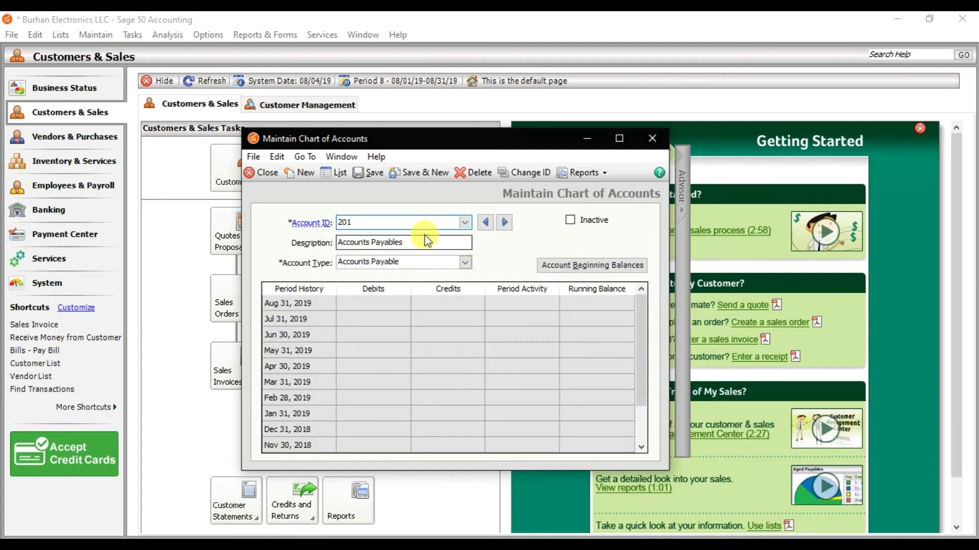